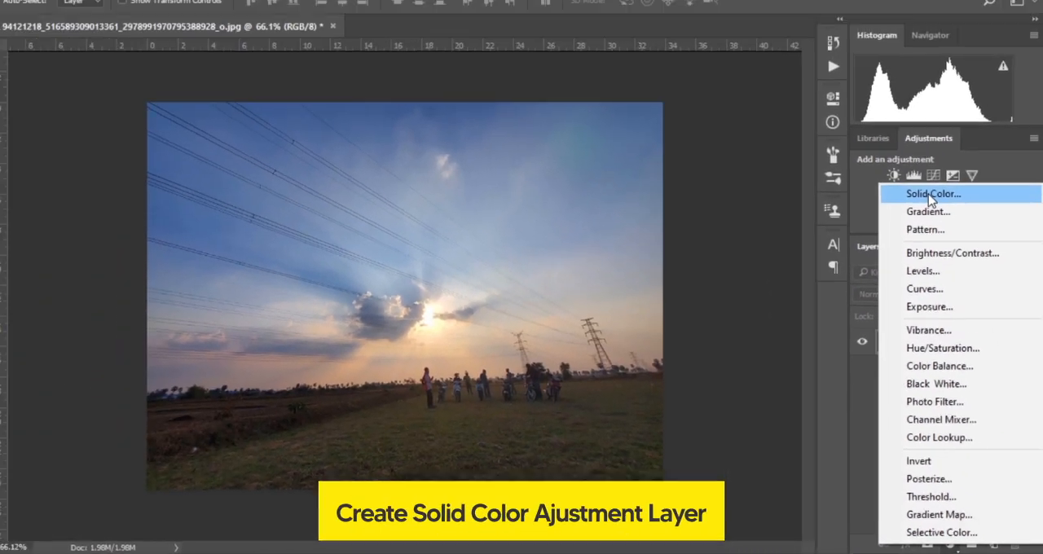
Step: Set the new solid color fill layer to yellow #f3db3b
left_click(796, 236)
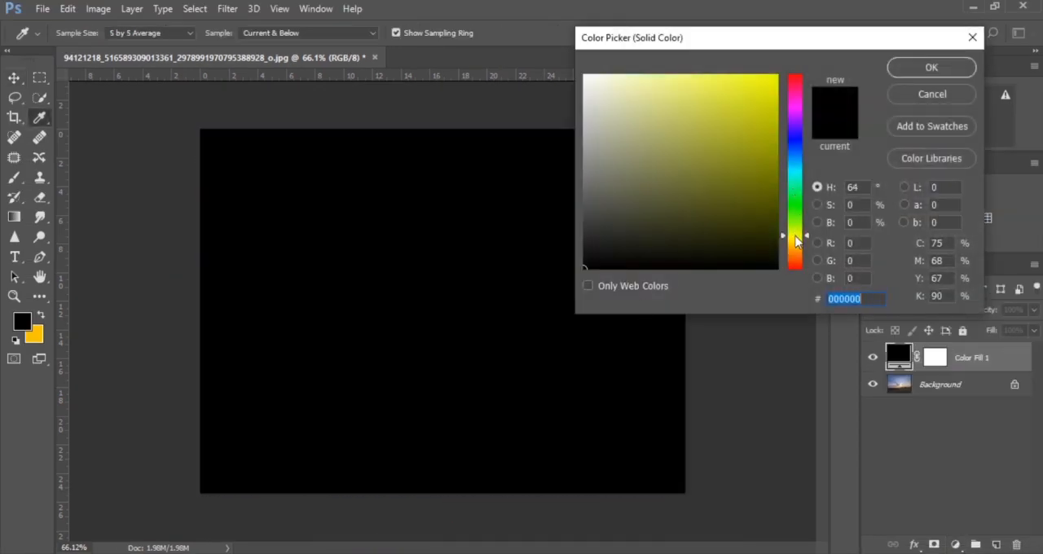
left_click_drag(796, 237, 798, 248)
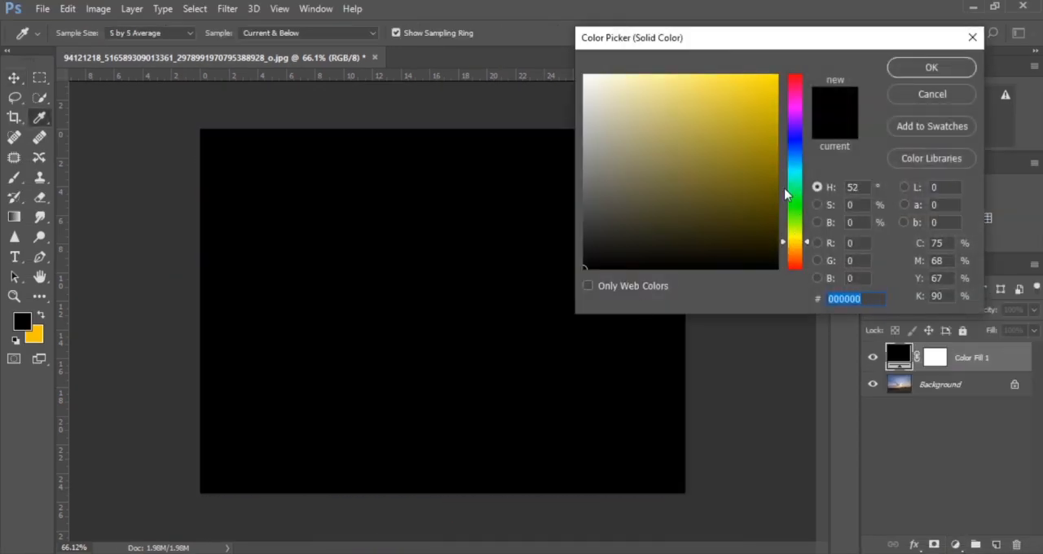
left_click(733, 82)
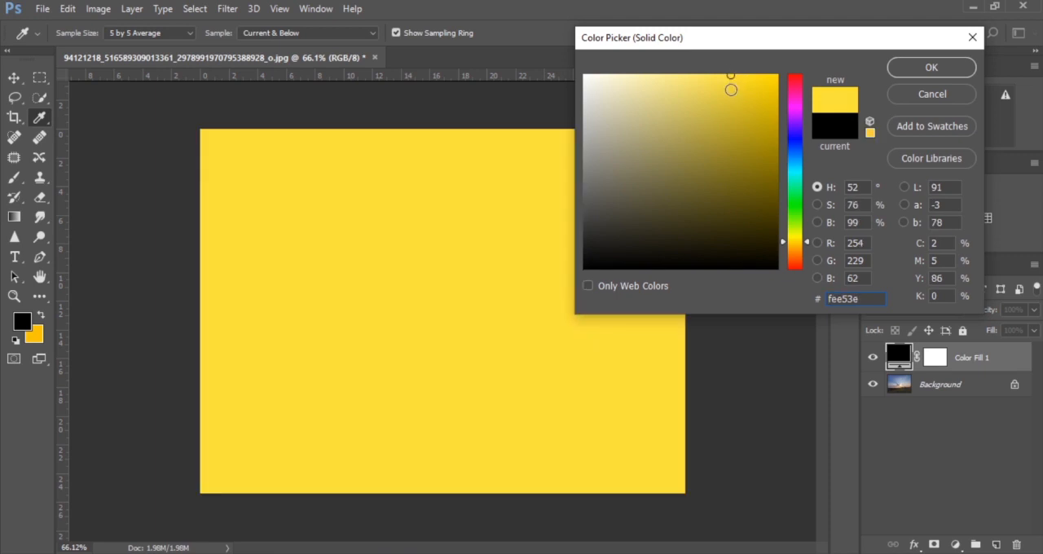
left_click(731, 89)
left_click_drag(730, 89, 731, 84)
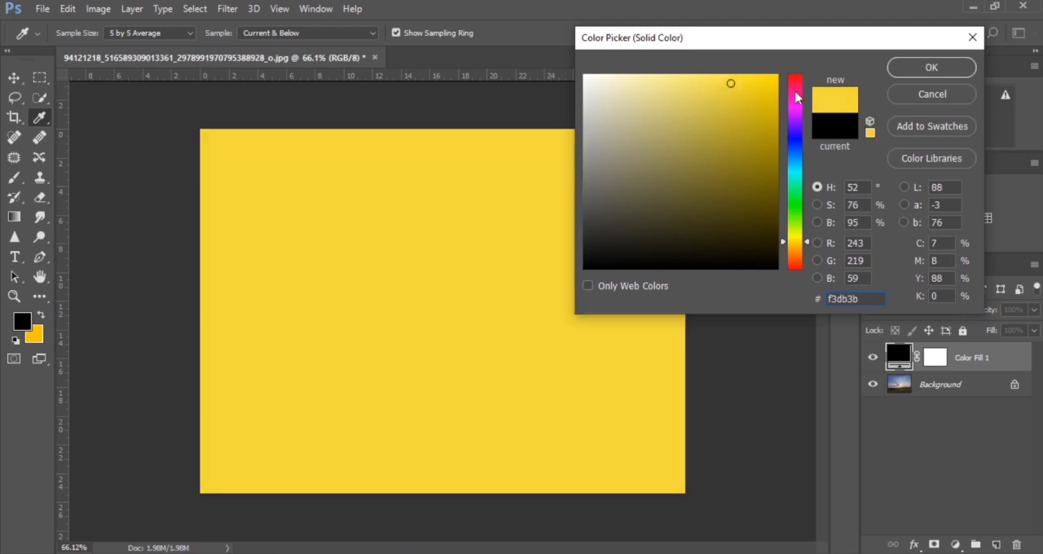
left_click(929, 68)
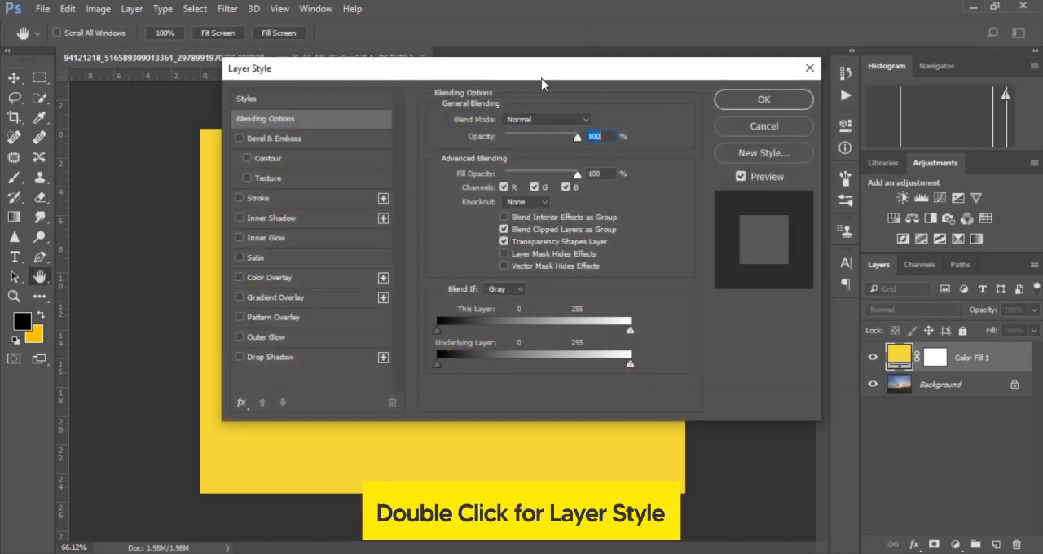
Step: Use Blend If on the yellow fill layer to split the Underlying Layer's black point to 48 / 98, revealing the dark tones
left_click_drag(541, 76, 622, 23)
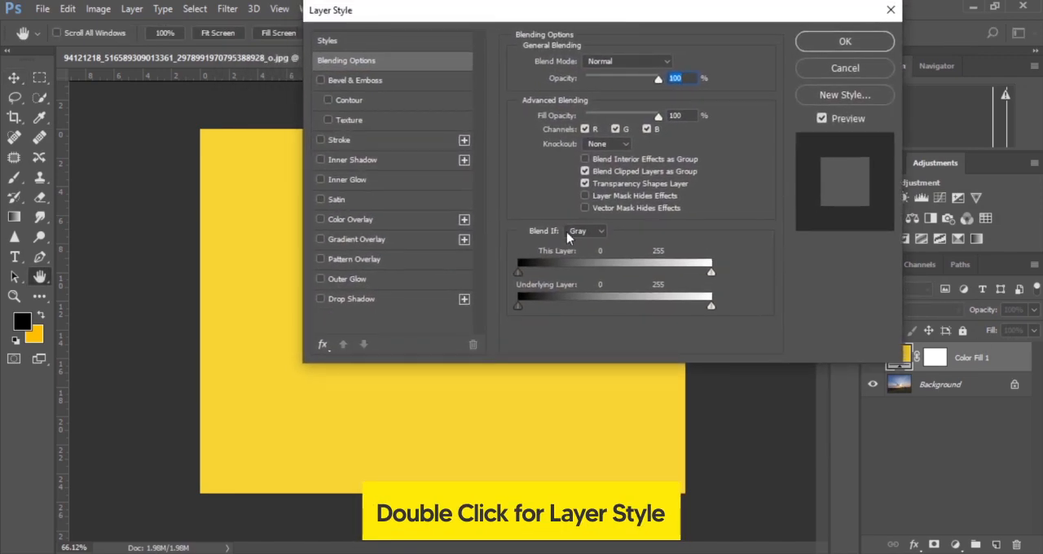
left_click_drag(532, 12, 684, 22)
left_click_drag(670, 315, 709, 321)
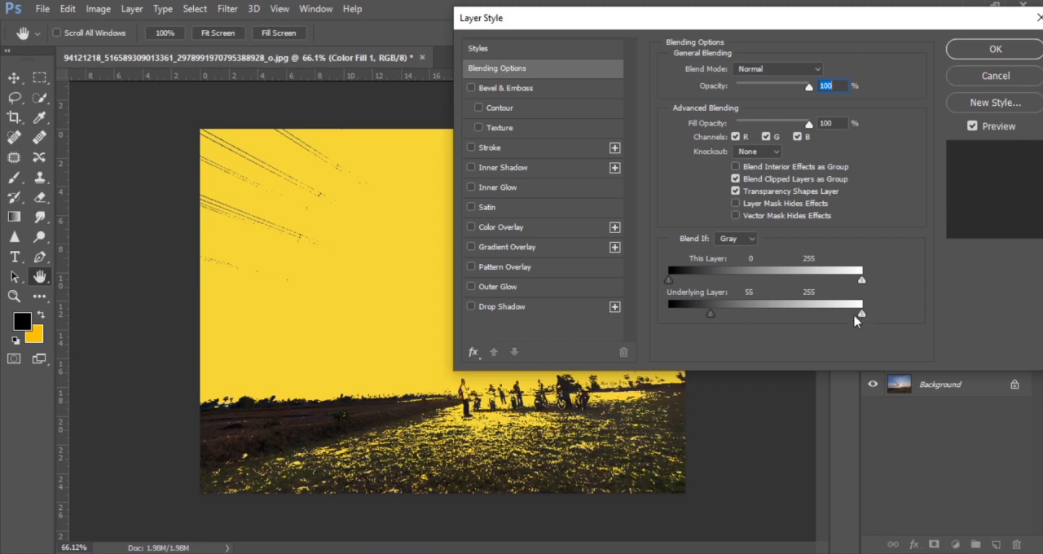
mouse_move(712, 321)
left_mouse_down()
mouse_move(725, 323)
mouse_move(700, 323)
mouse_move(743, 320)
mouse_move(707, 320)
left_mouse_up()
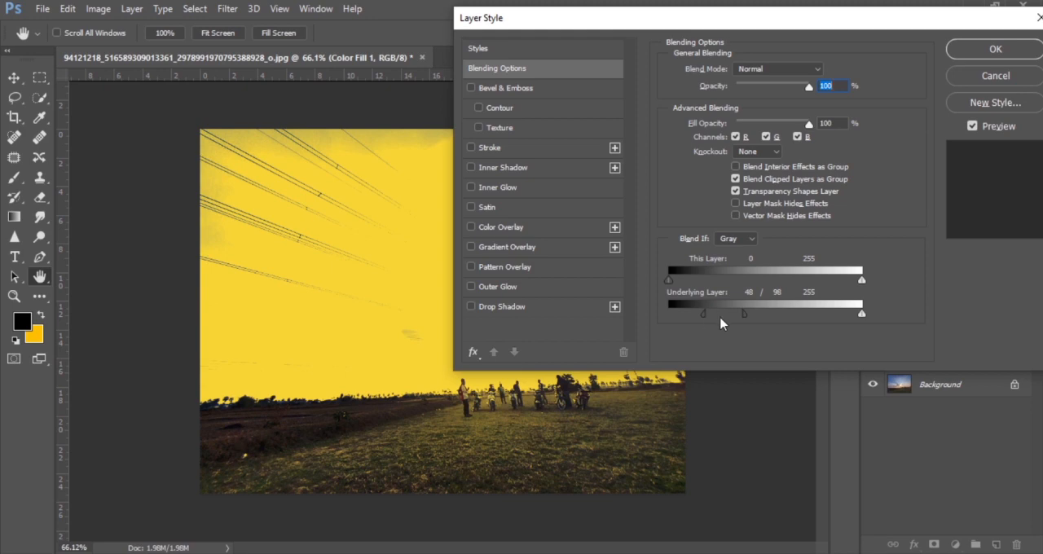
left_click_drag(751, 320, 745, 320)
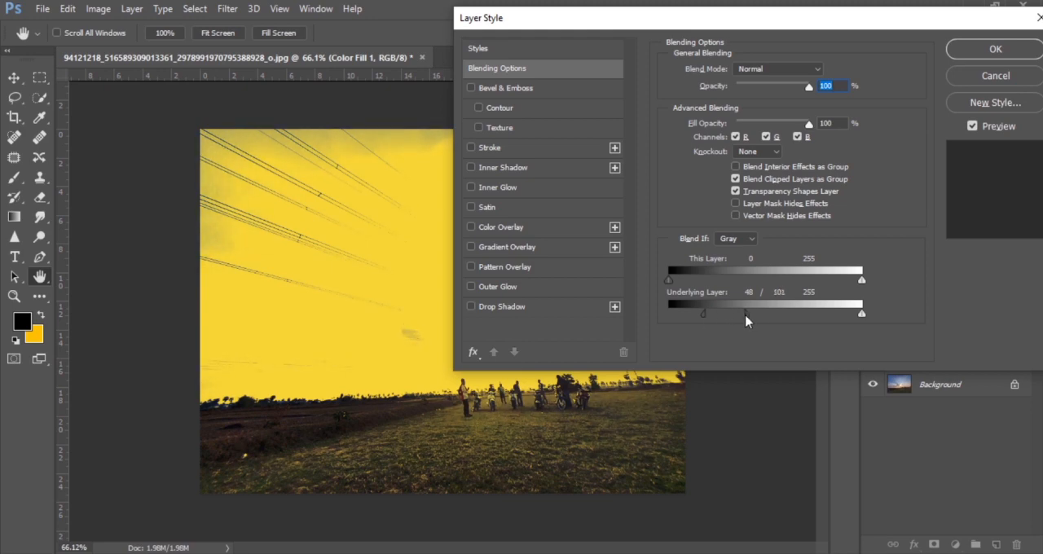
left_click(995, 50)
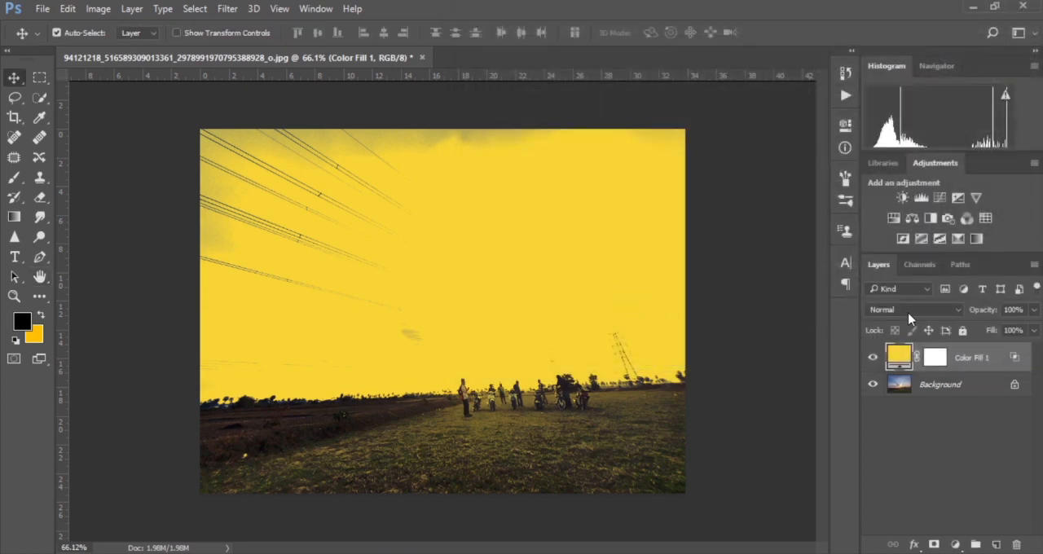
Step: Set the yellow fill layer's blend mode to Soft Light and toggle its visibility to compare the effect
left_click(910, 313)
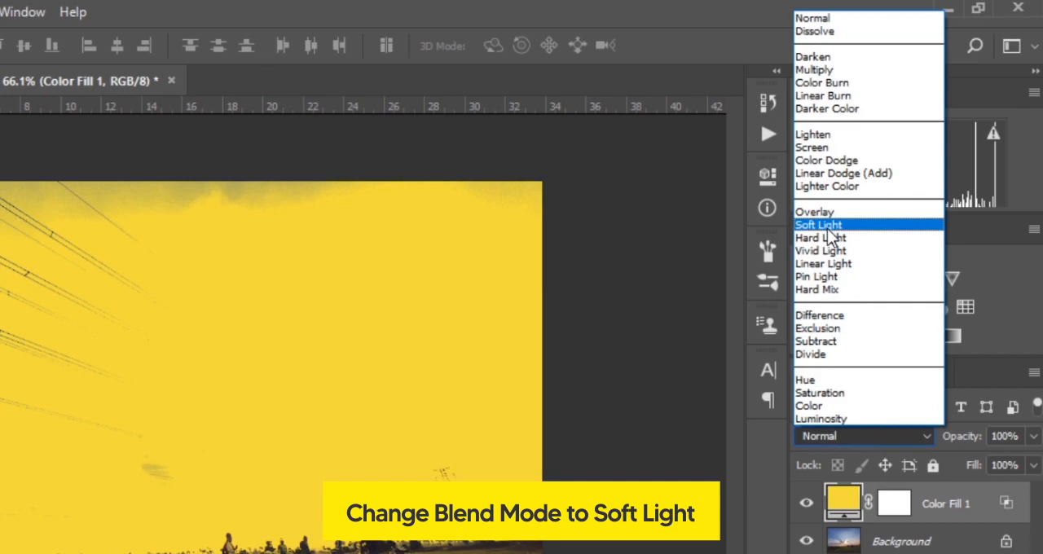
left_click(828, 230)
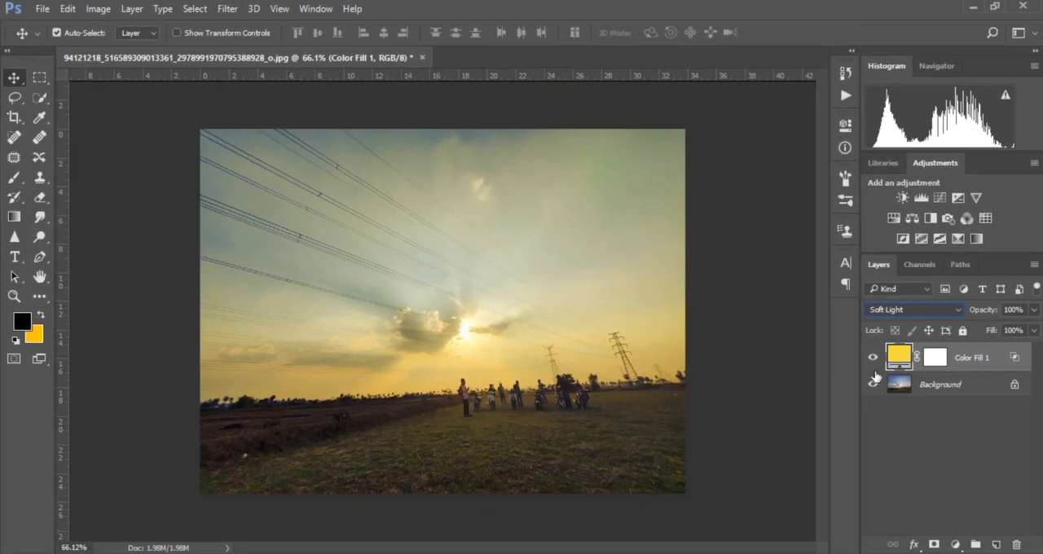
left_click(873, 358)
left_click(873, 359)
Step: Add a magenta solid color fill layer with hue about 304° and set its blend mode to Soft Light
left_click(954, 544)
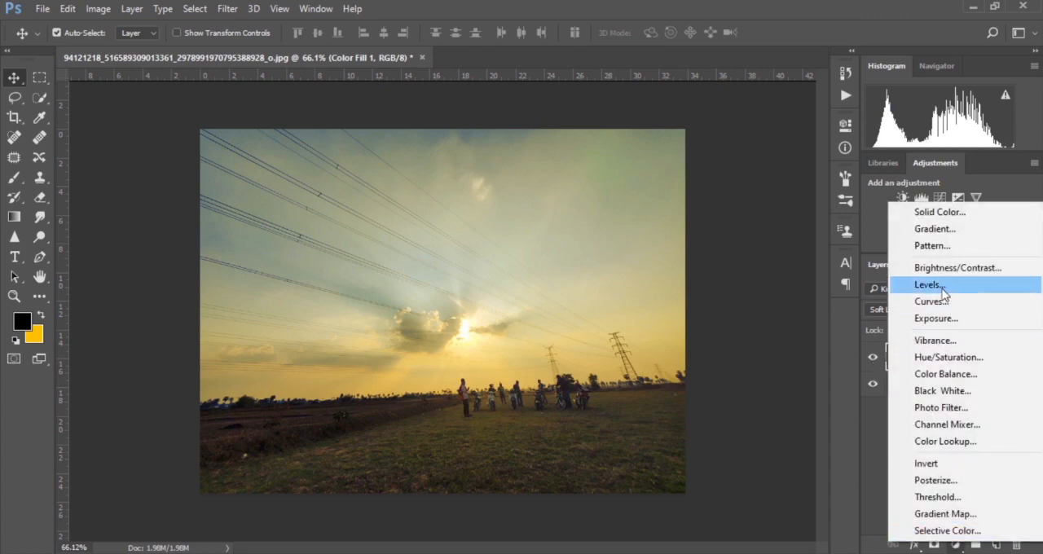
left_click(937, 213)
left_click_drag(790, 166, 803, 110)
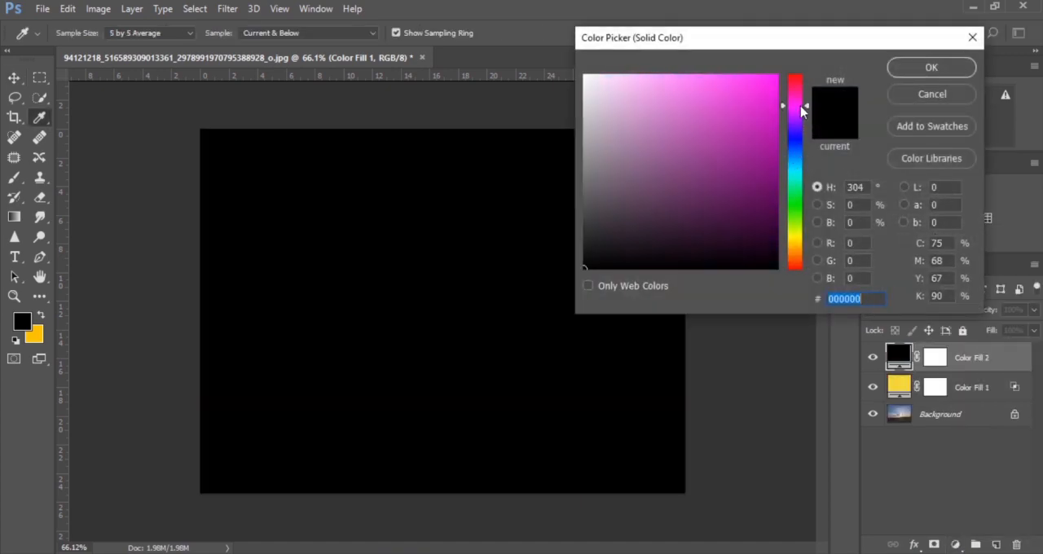
left_click(747, 131)
left_click_drag(746, 128, 735, 140)
left_click(926, 68)
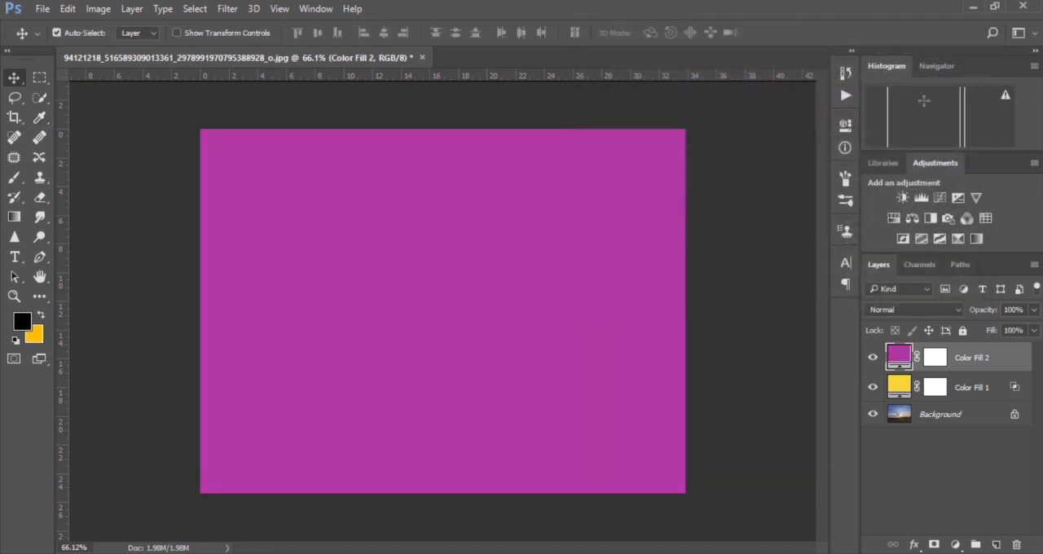
left_click(945, 311)
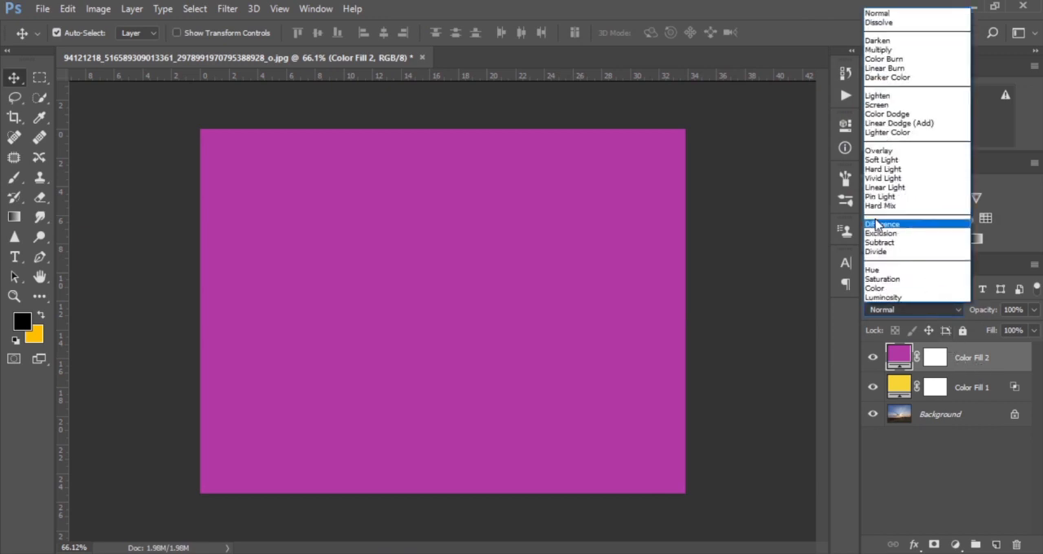
left_click(883, 160)
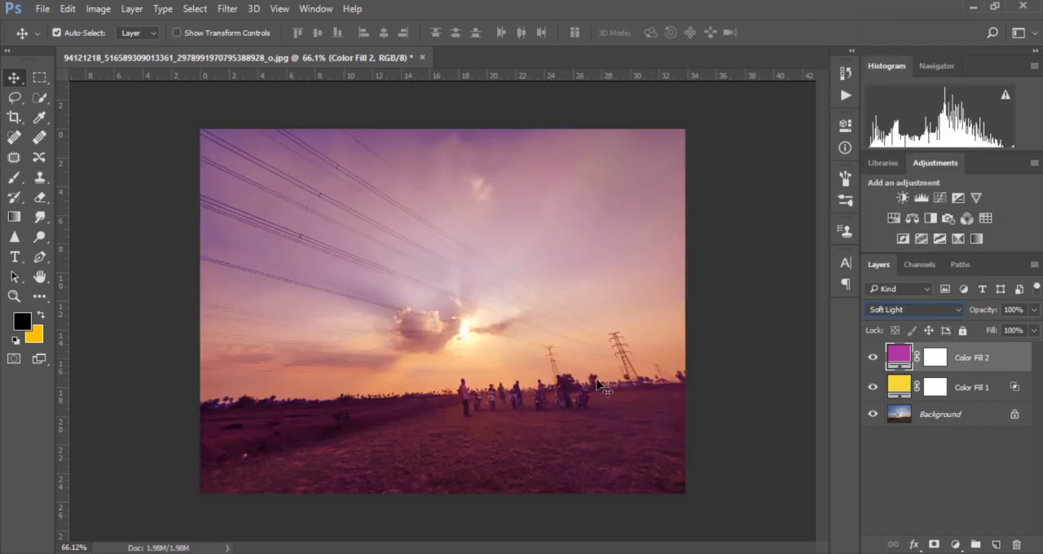
Step: Paint black on the magenta fill layer's mask over the whole ground area with the Brush at 100% flow
left_click(14, 177)
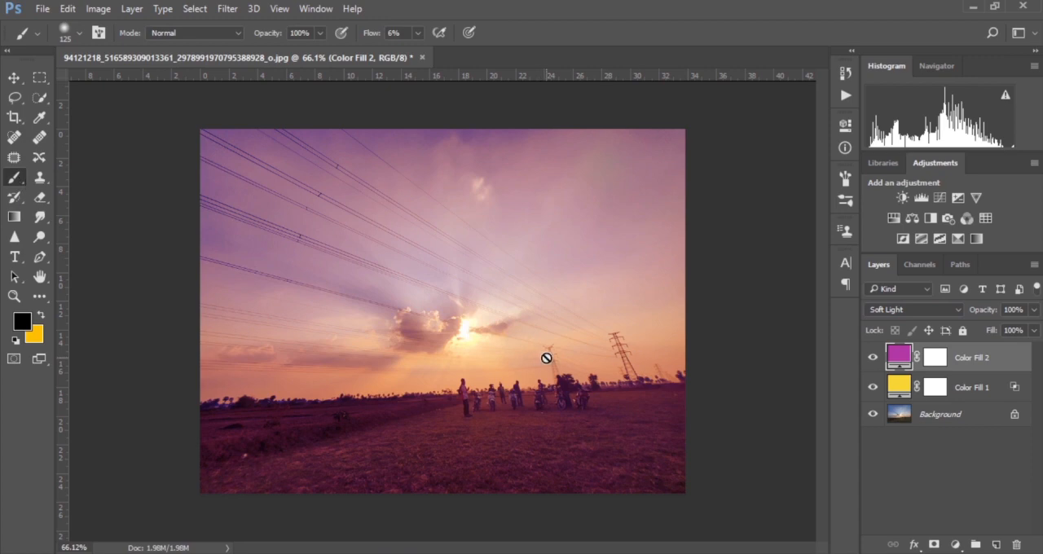
left_click(935, 357)
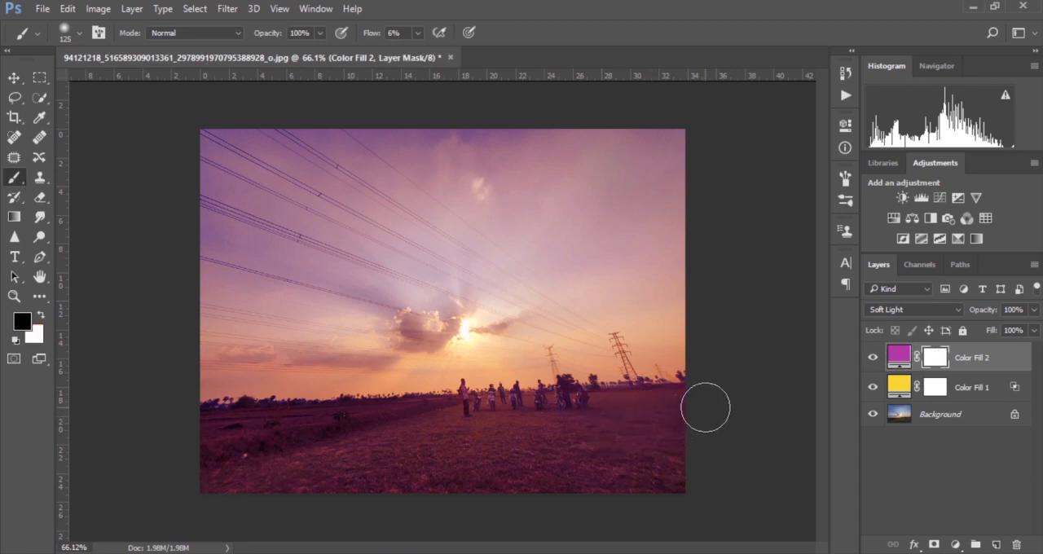
mouse_move(705, 407)
left_mouse_down()
mouse_move(391, 416)
mouse_move(460, 411)
left_mouse_up()
left_click_drag(369, 37, 562, 45)
mouse_move(197, 454)
left_mouse_down()
mouse_move(224, 454)
mouse_move(230, 465)
mouse_move(195, 469)
mouse_move(346, 482)
mouse_move(741, 466)
left_mouse_up()
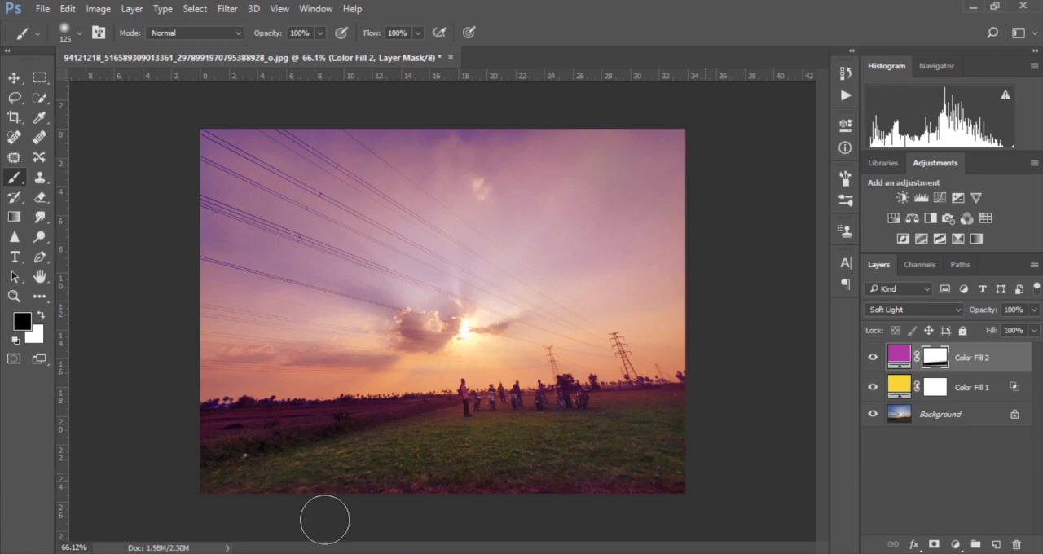
mouse_move(194, 445)
left_mouse_down()
mouse_move(369, 439)
mouse_move(187, 427)
mouse_move(480, 436)
mouse_move(605, 421)
mouse_move(505, 436)
mouse_move(473, 431)
mouse_move(783, 399)
left_mouse_up()
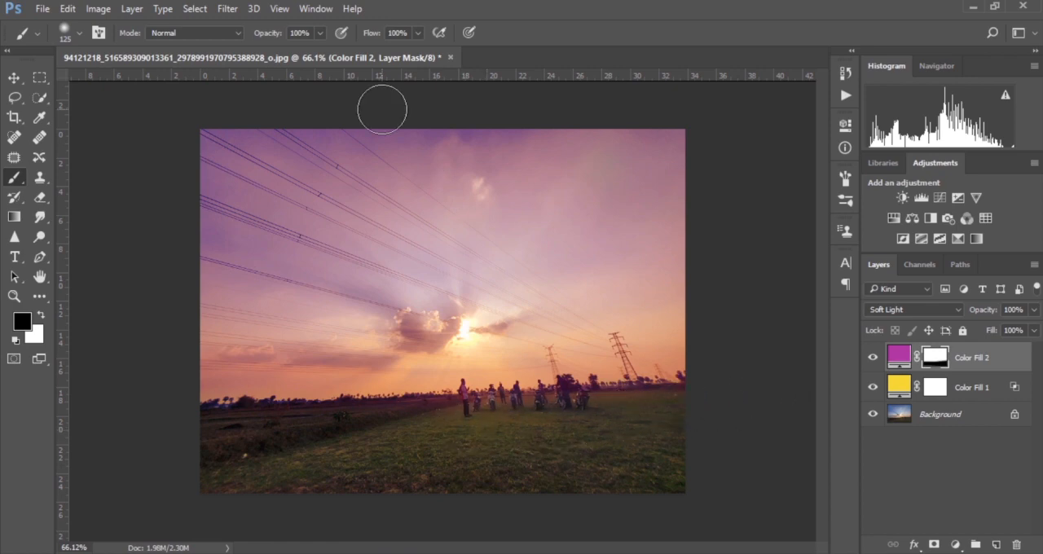
Step: Lower the brush flow to 29%, try masking the magenta fill over the upper sky, and undo the strokes
left_click_drag(371, 36, 320, 35)
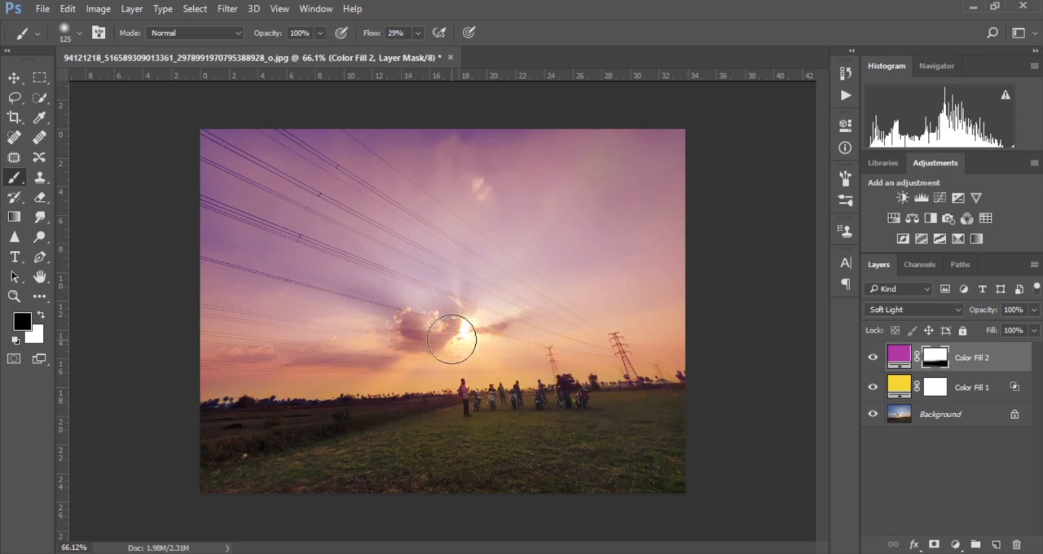
left_click_drag(125, 134, 142, 141)
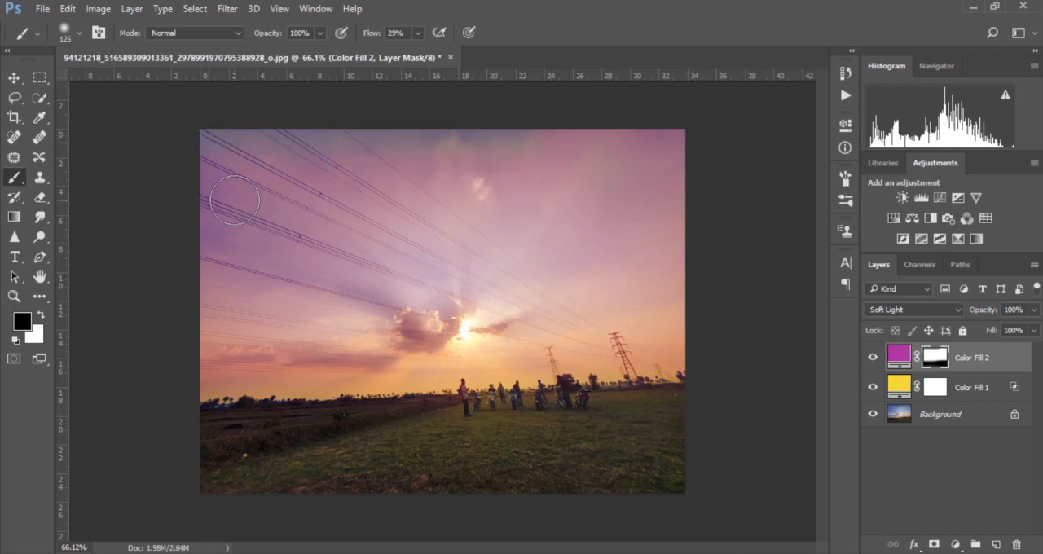
key("ctrl+z")
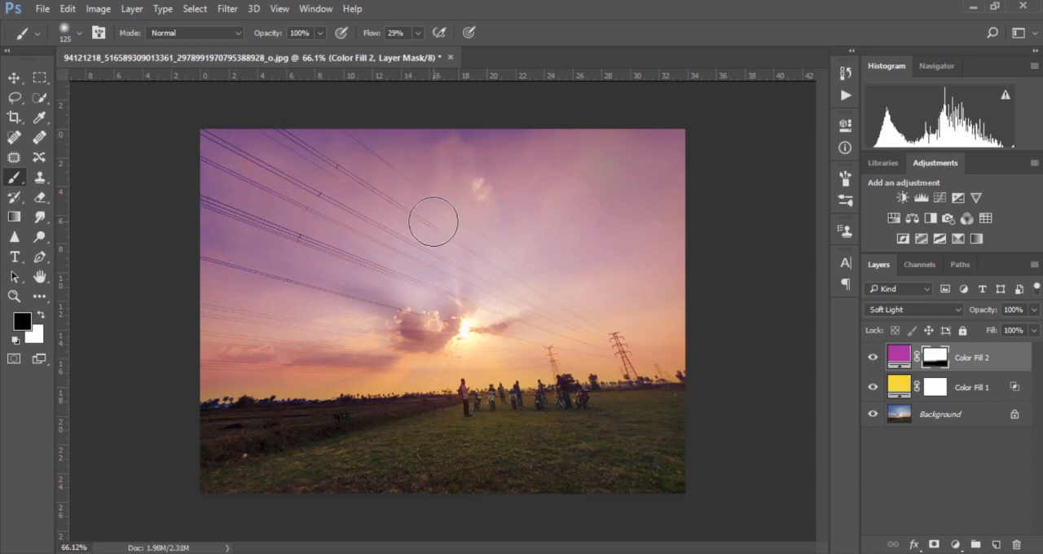
scroll(433, 221, "down", 1)
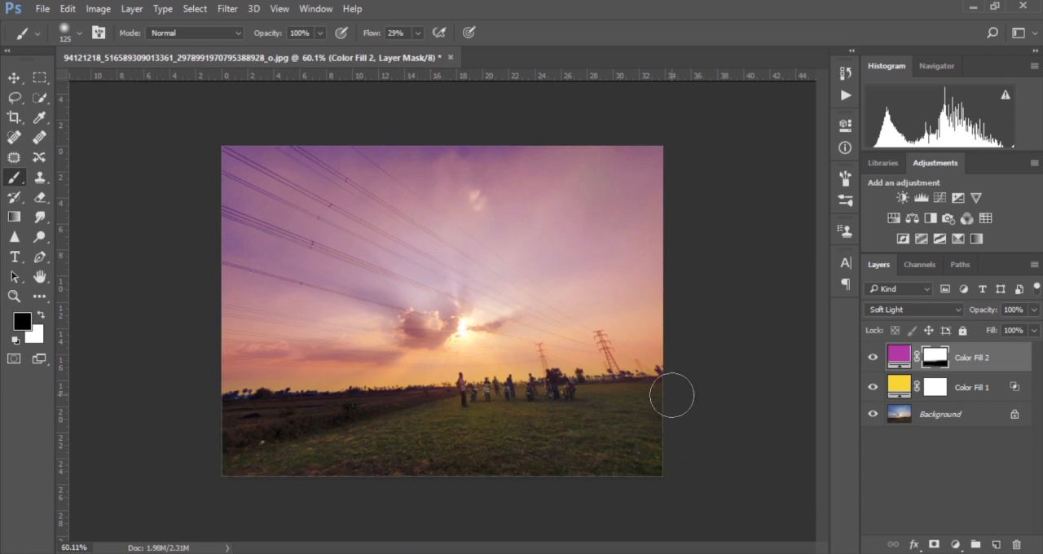
scroll(672, 395, "up", 1)
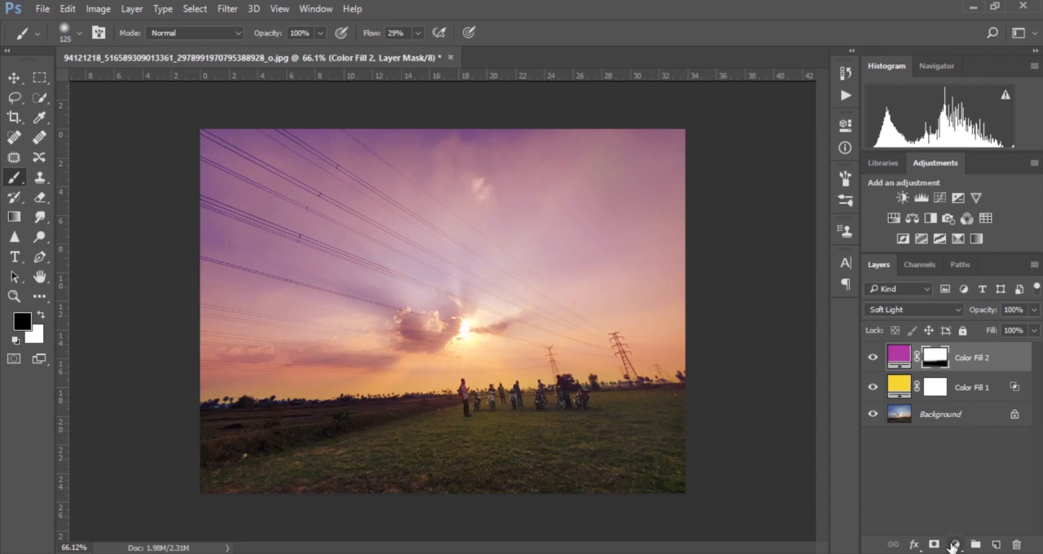
Step: Add a solid color fill layer in a saturated blue with hue 196°
left_click(954, 544)
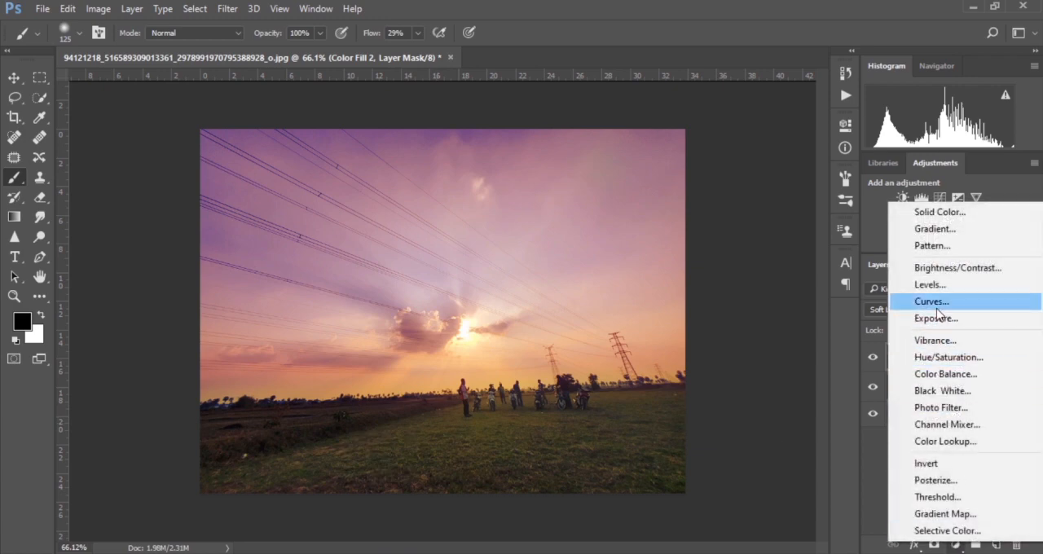
left_click(936, 213)
left_click_drag(796, 234, 791, 163)
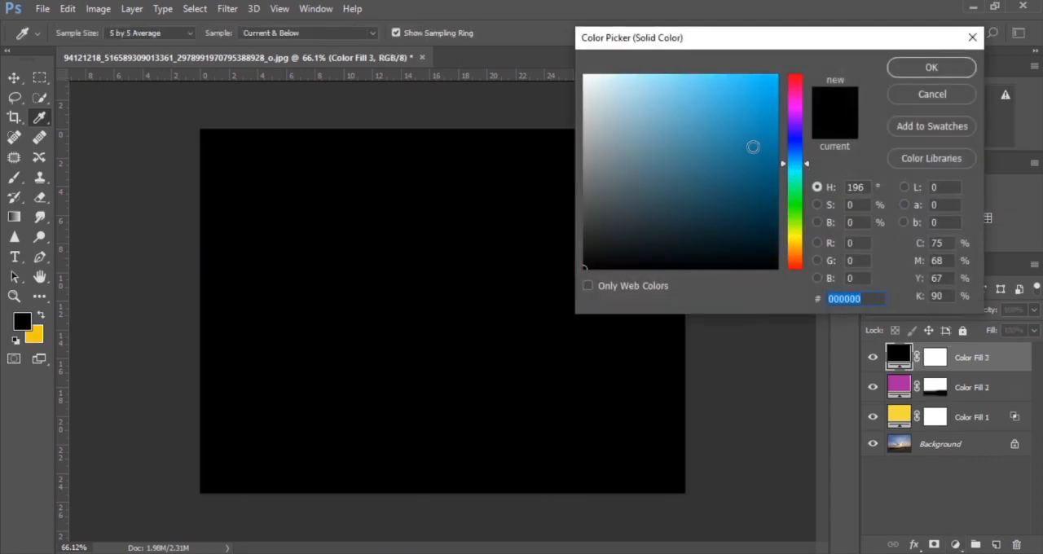
left_click(753, 142)
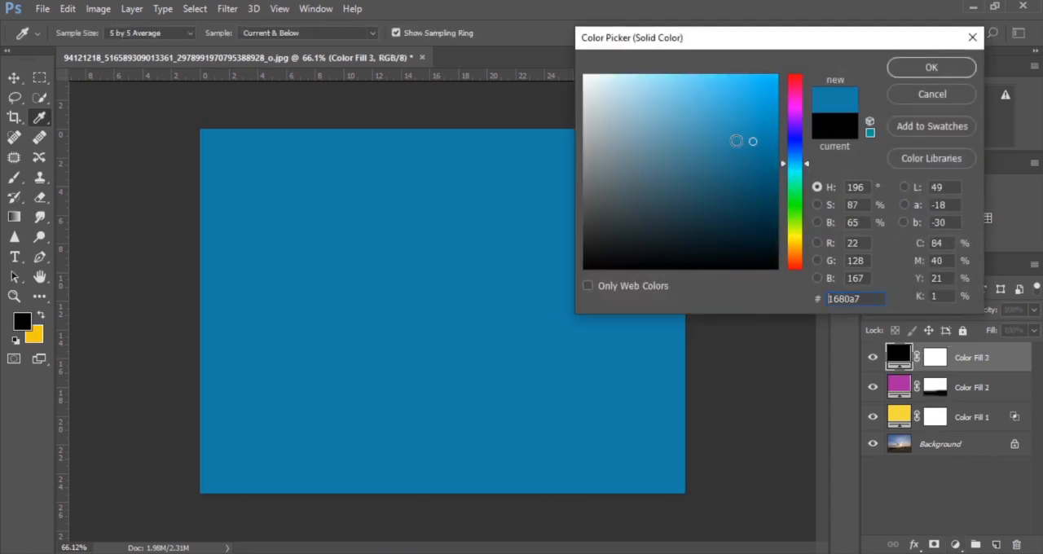
left_click(767, 120)
left_click(893, 69)
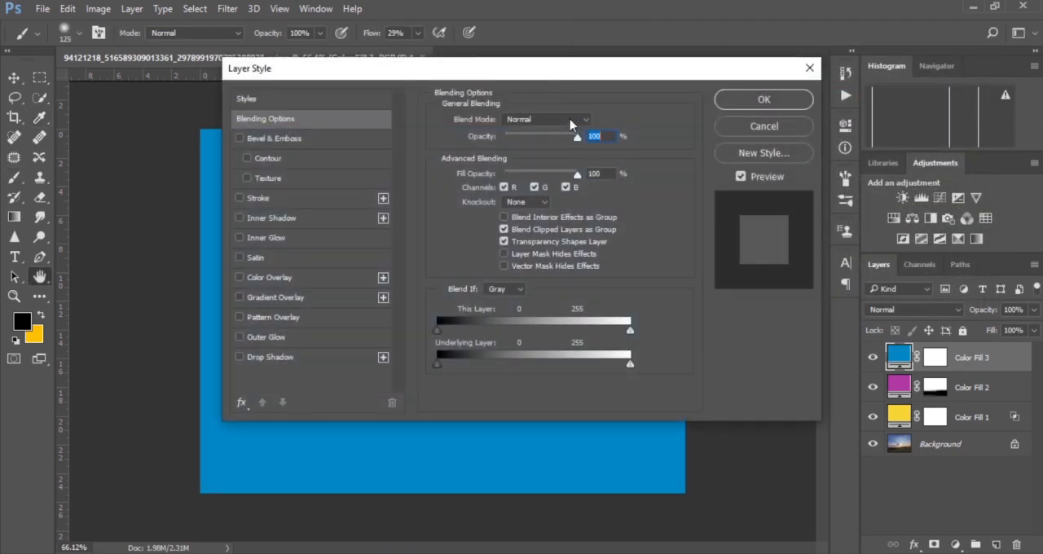
Step: Use Blend If on the blue fill layer to split the Underlying Layer's white point to 9 / 43, limiting it to shadows
left_click_drag(547, 74, 727, 2)
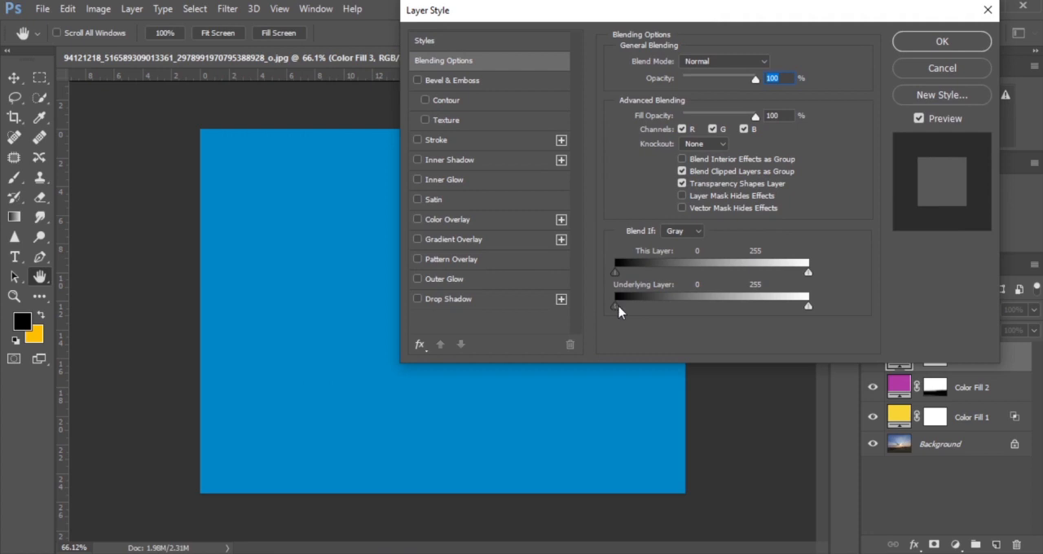
mouse_move(620, 308)
left_mouse_down()
mouse_move(647, 309)
mouse_move(615, 308)
left_mouse_up()
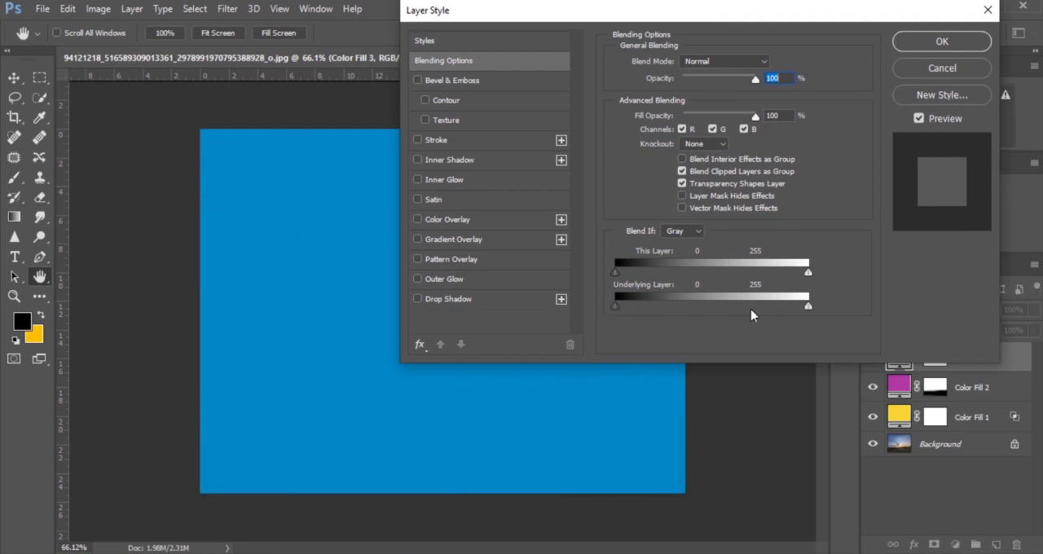
left_click_drag(806, 310, 647, 317)
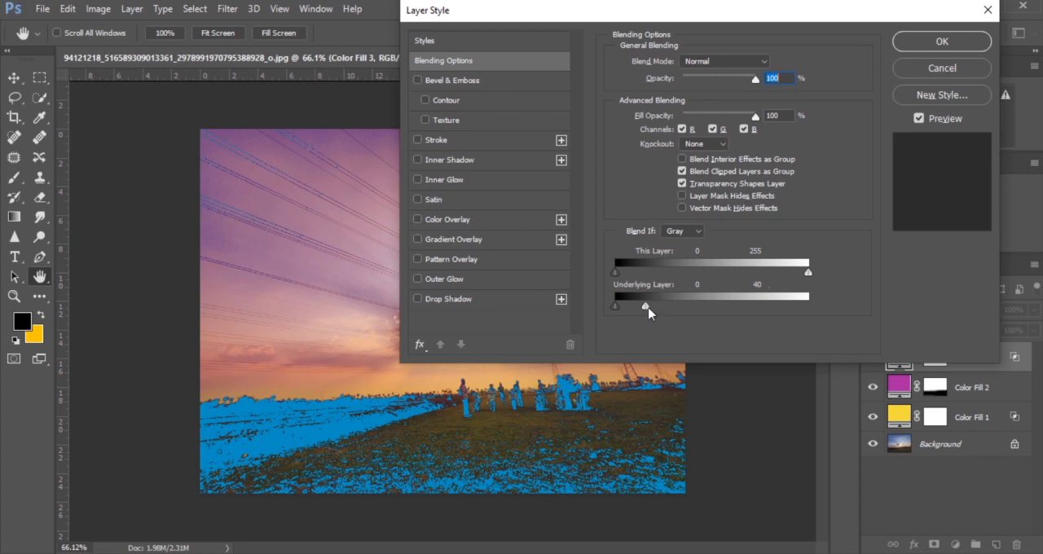
left_click_drag(649, 313, 681, 317, "alt")
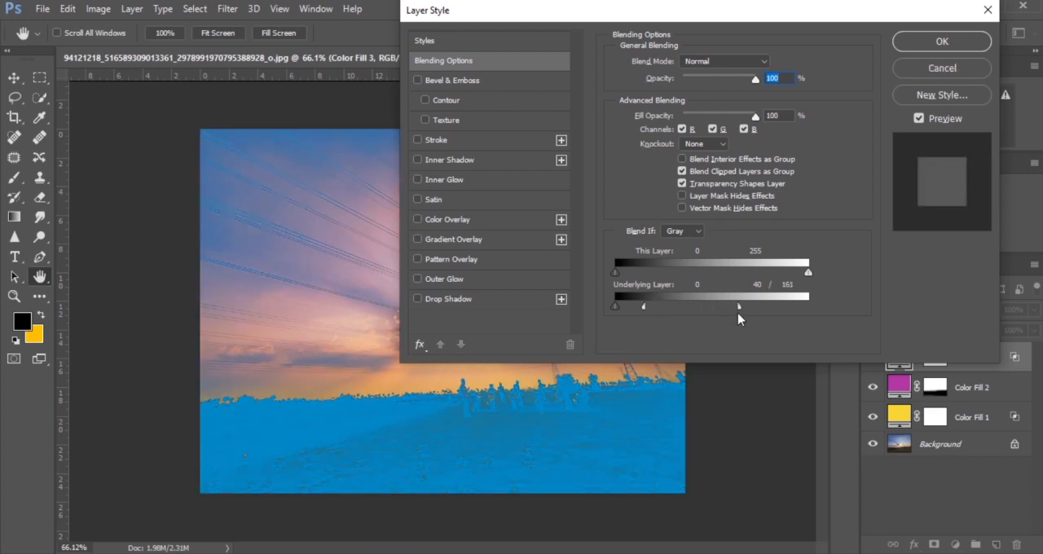
left_click_drag(642, 308, 617, 308)
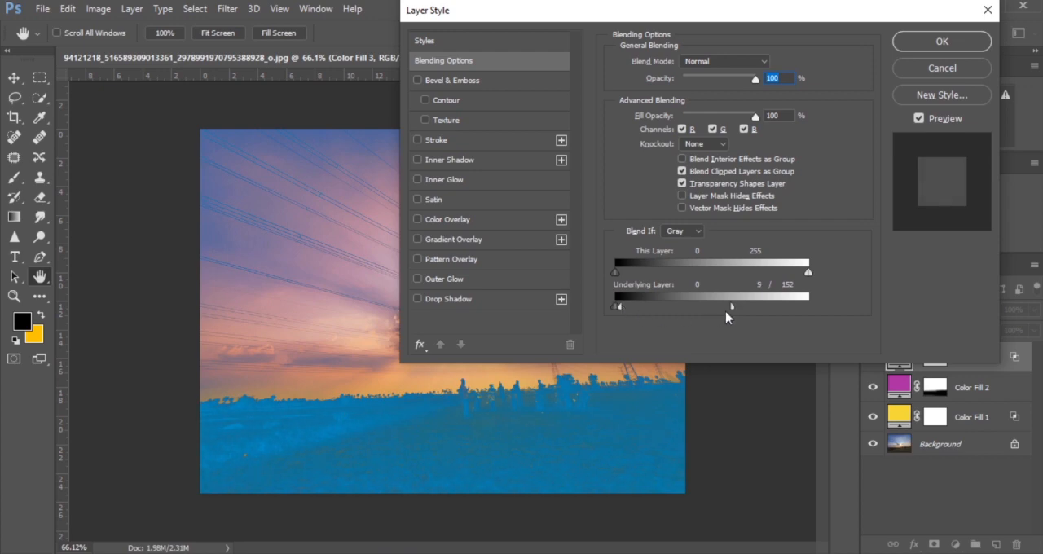
left_click_drag(717, 312, 649, 317)
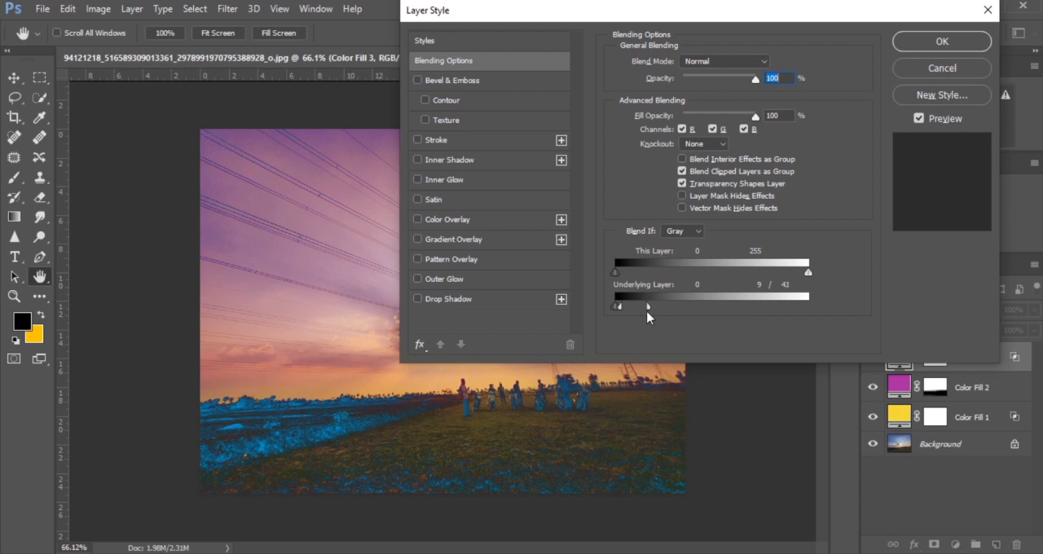
left_click(934, 52)
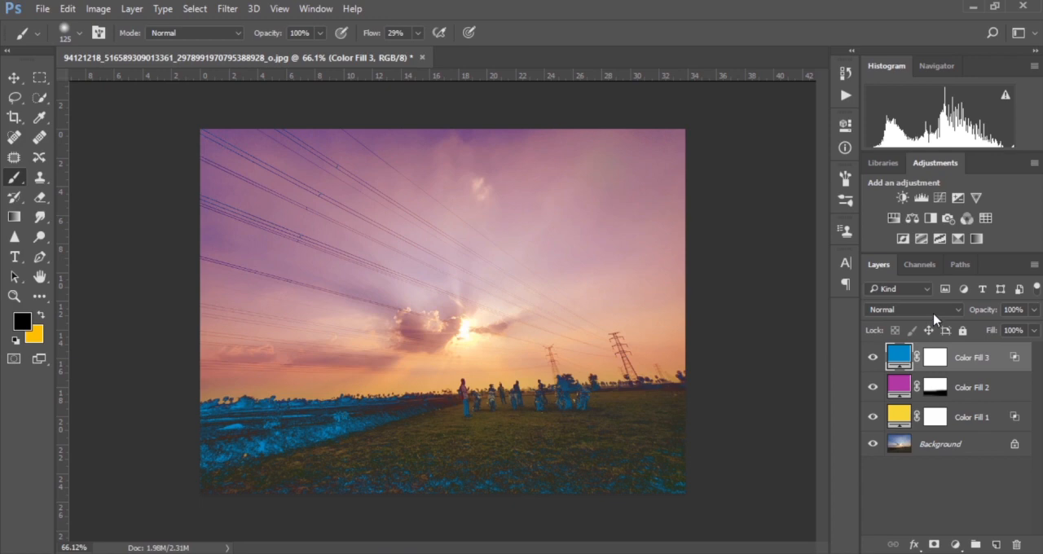
Step: Set the blue fill layer's blend mode to Soft Light and stamp all visible layers into a new layer
left_click(935, 316)
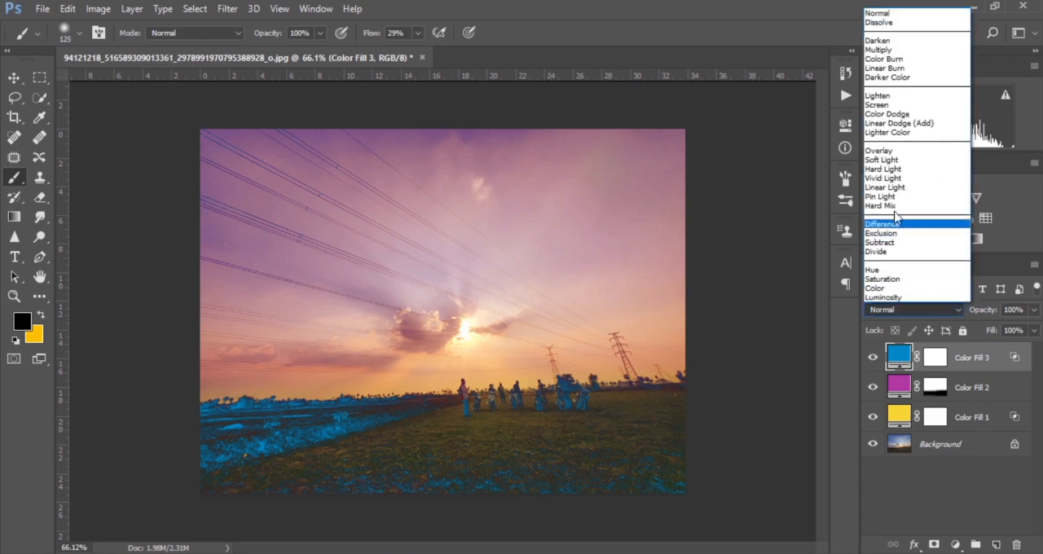
left_click(898, 161)
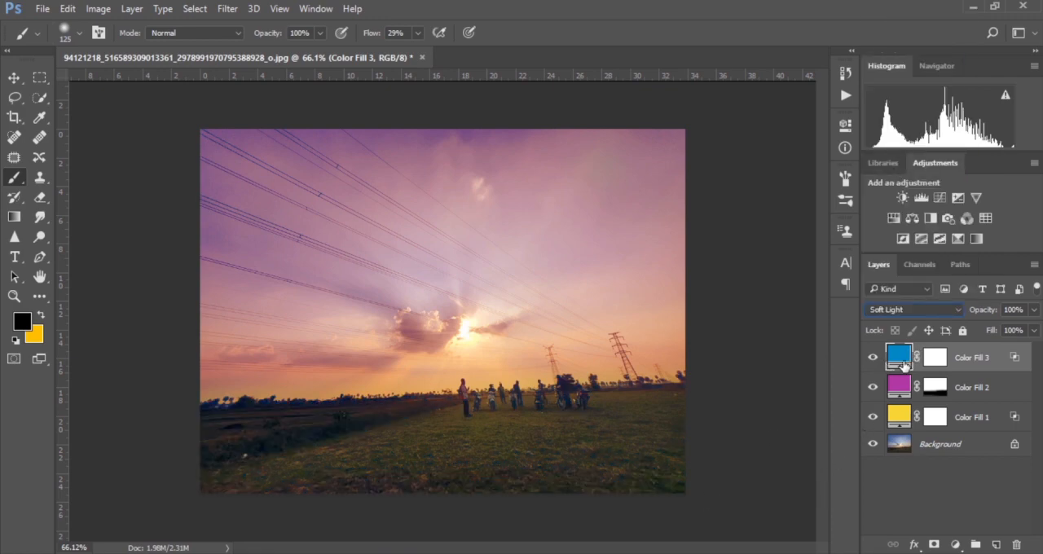
key("ctrl+shift+alt")
key("ctrl+shift+alt+e")
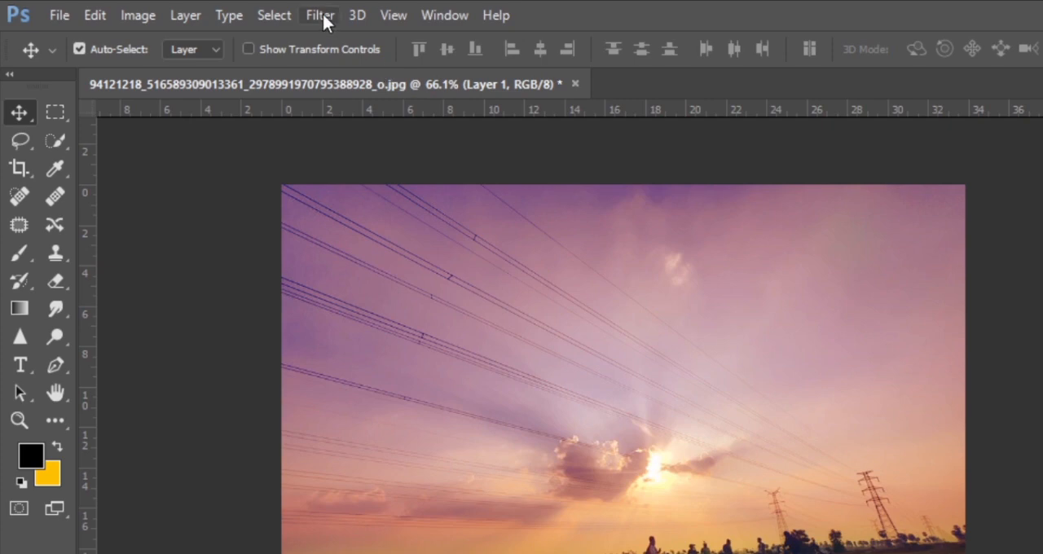
Step: Convert the stamped layer into a smart object for smart filters
left_click(228, 8)
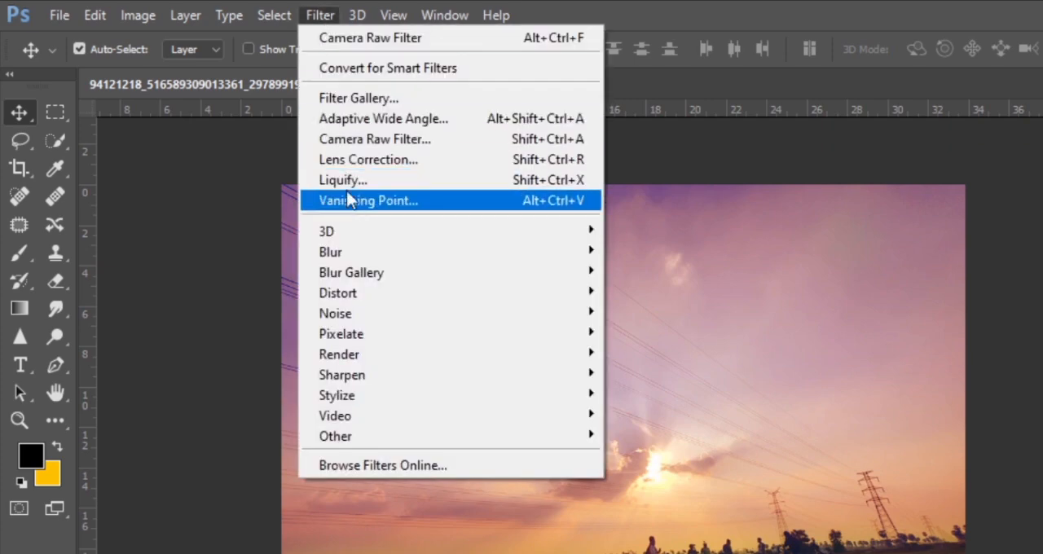
left_click(376, 72)
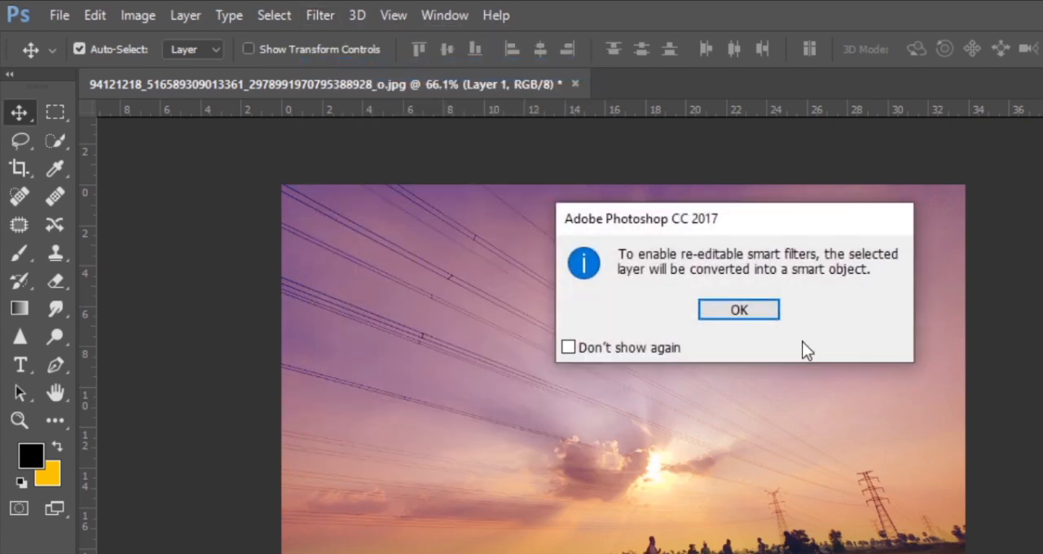
left_click(766, 314)
Step: Apply the Camera Raw Filter to the stamped layer, warming the white balance with Temperature +29 and Tint +11
left_click(319, 15)
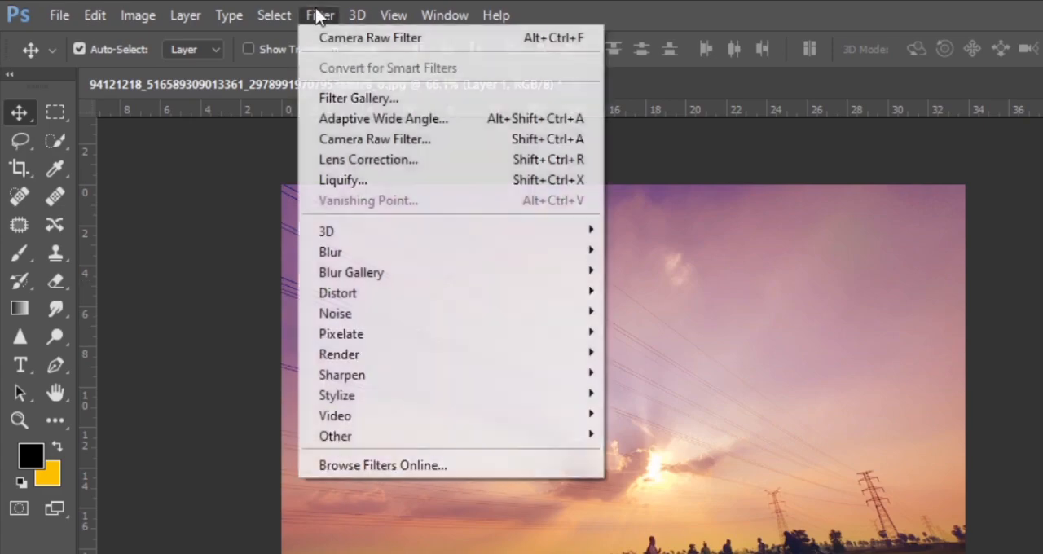
left_click(407, 138)
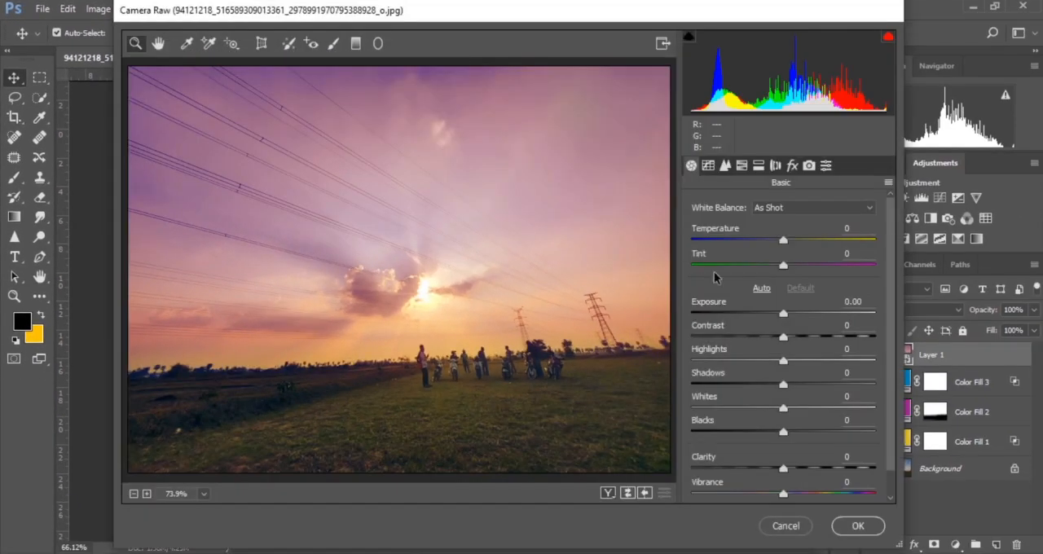
left_click_drag(784, 240, 807, 241)
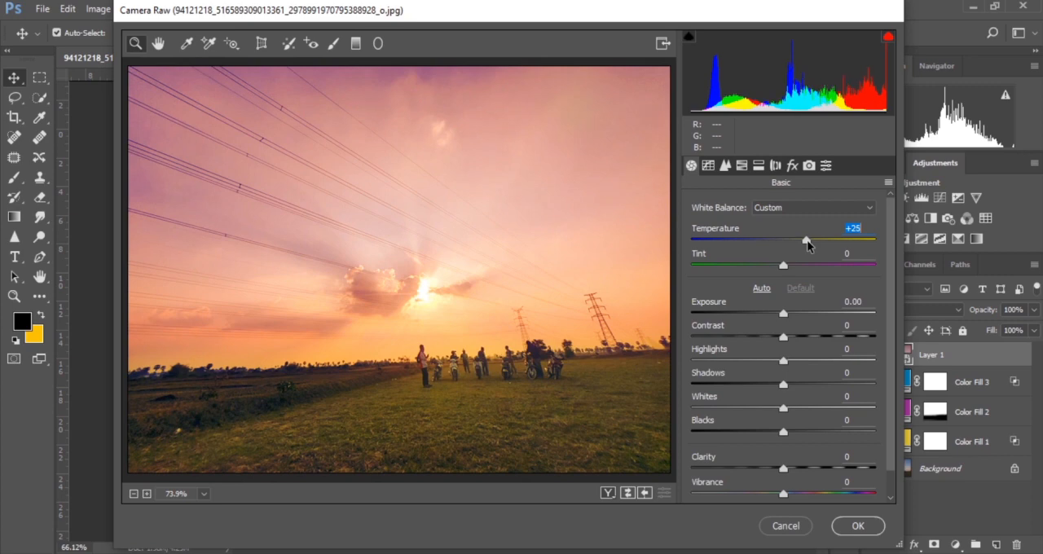
left_click_drag(807, 241, 808, 241)
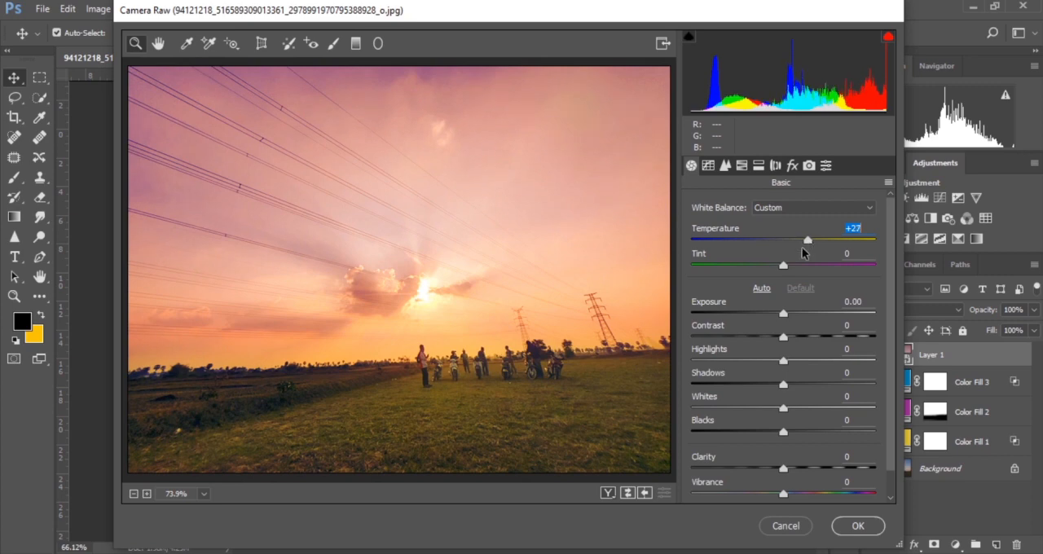
left_click_drag(809, 238, 811, 239)
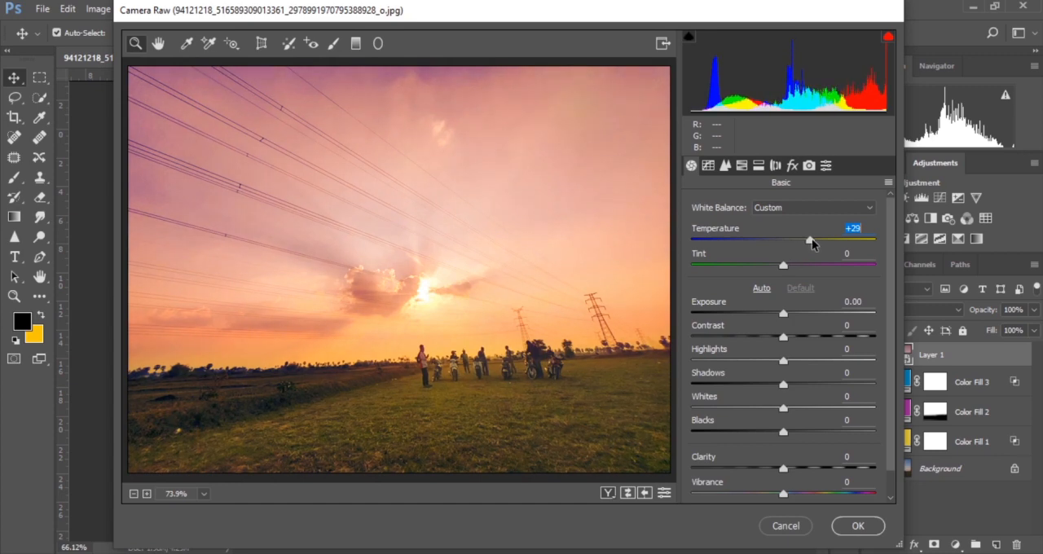
mouse_move(784, 267)
left_mouse_down()
mouse_move(803, 268)
mouse_move(772, 269)
mouse_move(796, 270)
left_mouse_up()
Step: Set Exposure to -0.05, Highlights to -14 and Shadows to -26 in the Camera Raw Basic adjustments
left_click_drag(783, 315, 777, 318)
mouse_move(782, 361)
left_mouse_down()
mouse_move(763, 364)
mouse_move(796, 364)
mouse_move(766, 365)
left_mouse_up()
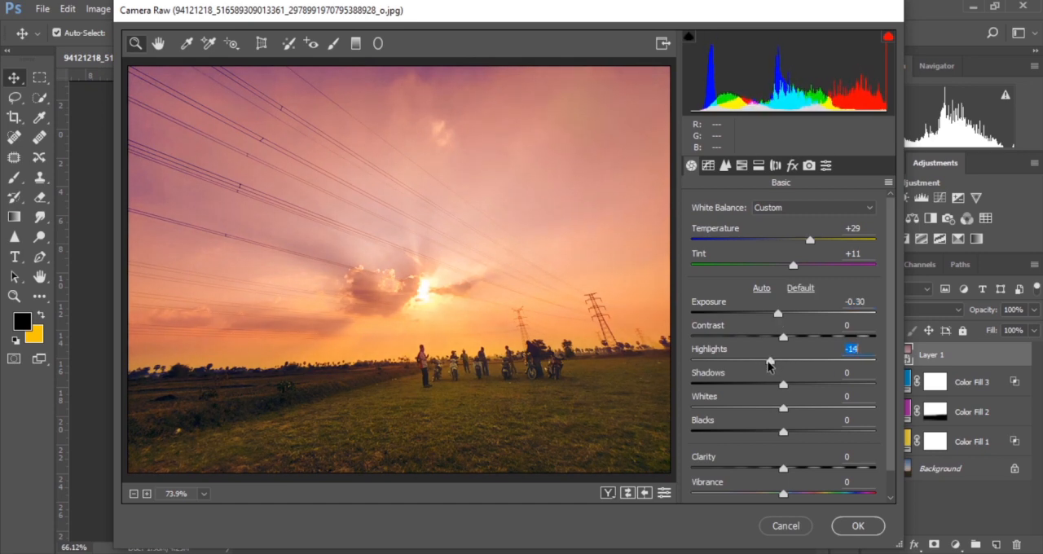
left_click_drag(784, 389, 761, 392)
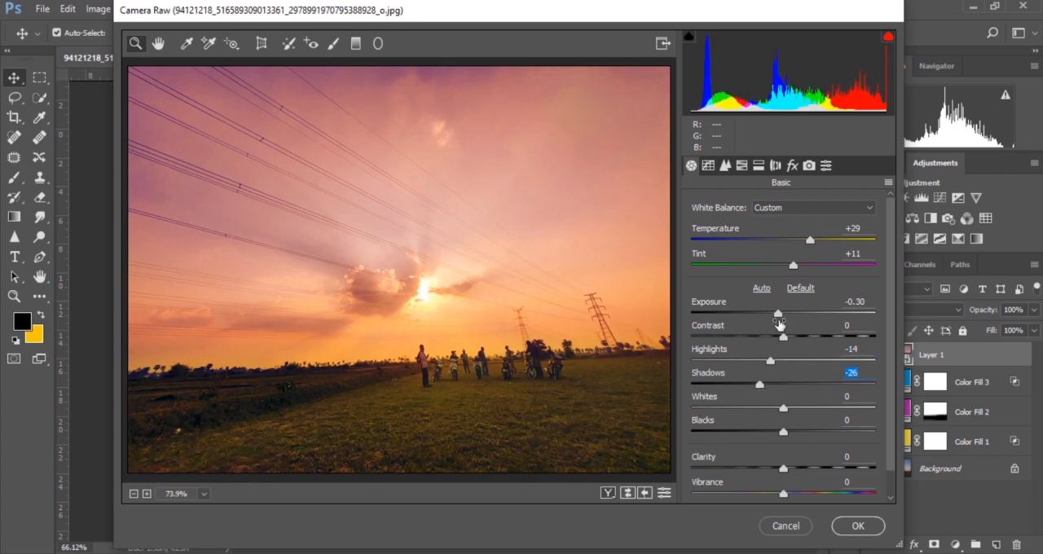
left_click_drag(778, 313, 783, 314)
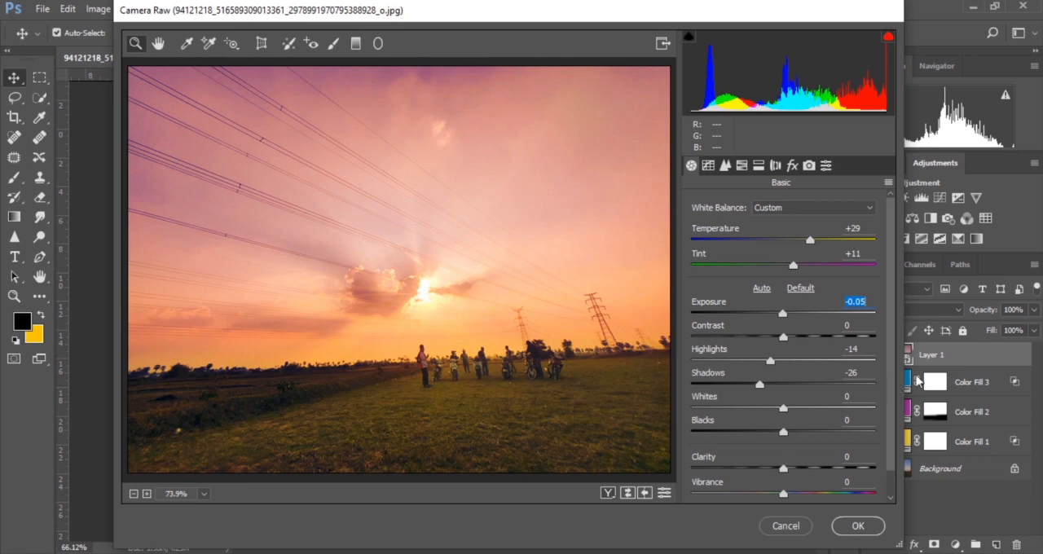
Step: Set Contrast to +16, Whites to -6, Blacks to -14 and Clarity to +8 in the Camera Raw Basic adjustments
left_click_drag(888, 308, 888, 337)
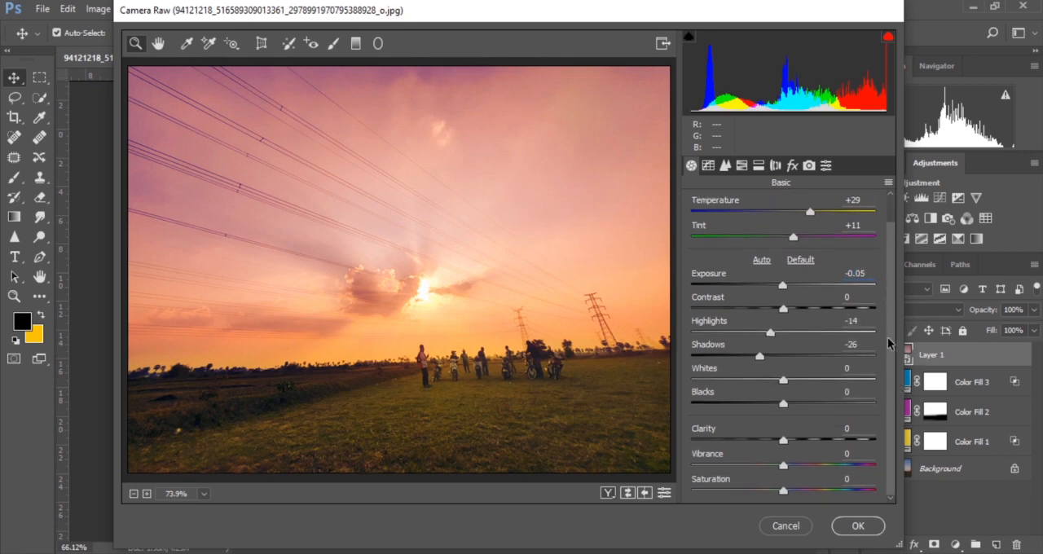
left_click_drag(783, 307, 798, 310)
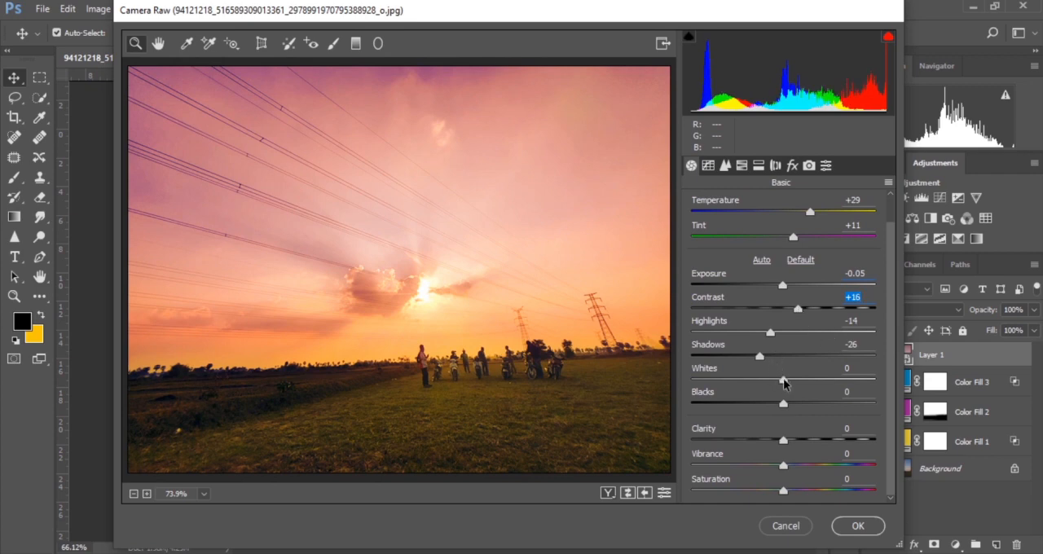
left_click_drag(784, 382, 770, 410)
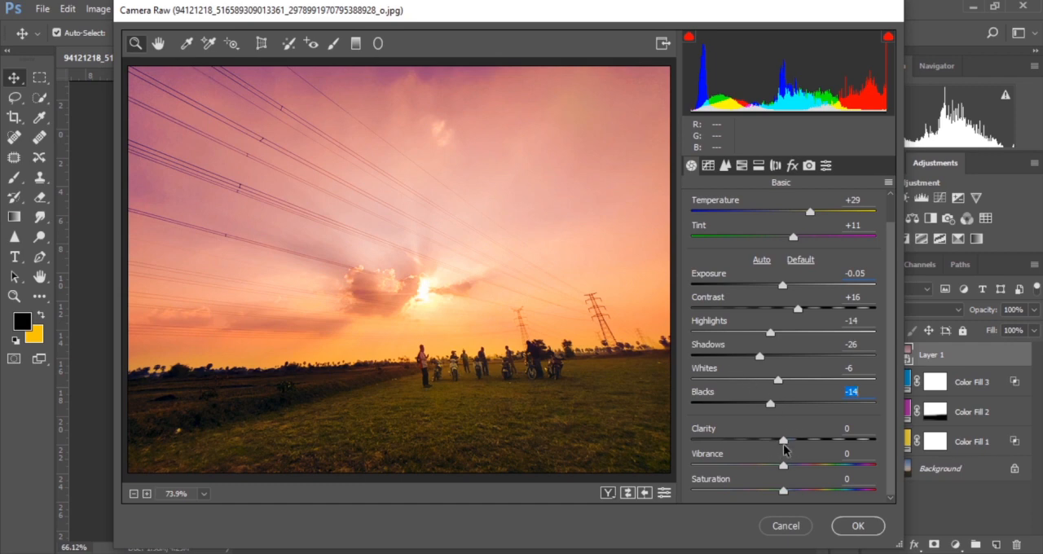
left_click_drag(784, 441, 790, 441)
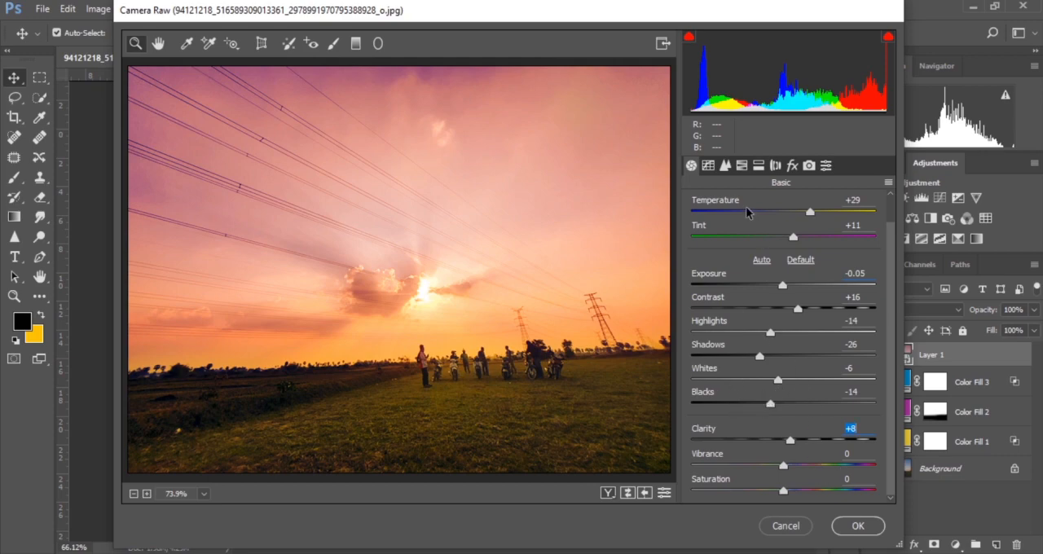
Step: Set the Reds hue to +3 in the HSL adjustments and apply the Camera Raw filter
left_click(741, 167)
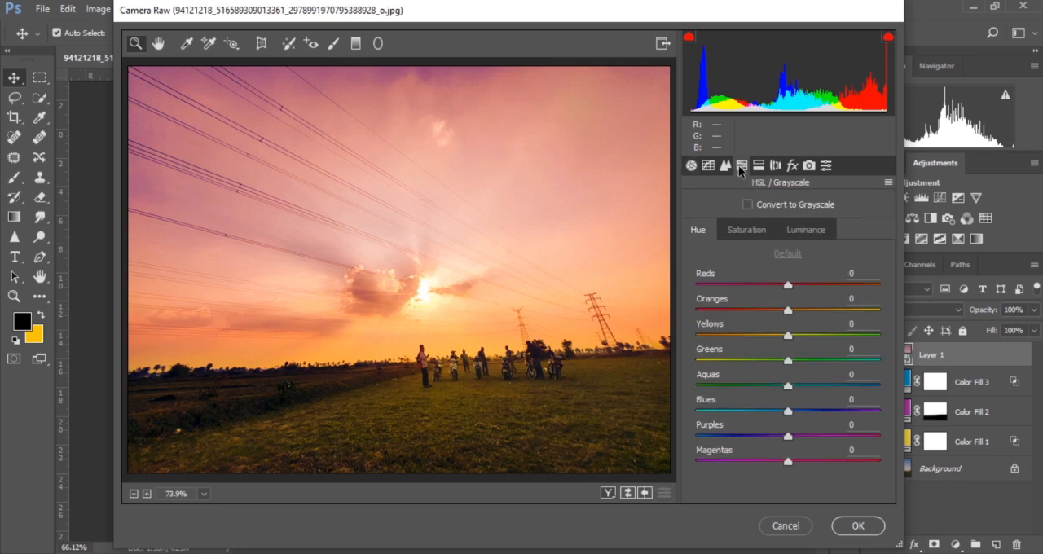
left_click(858, 525)
scroll(427, 344, "down", 5)
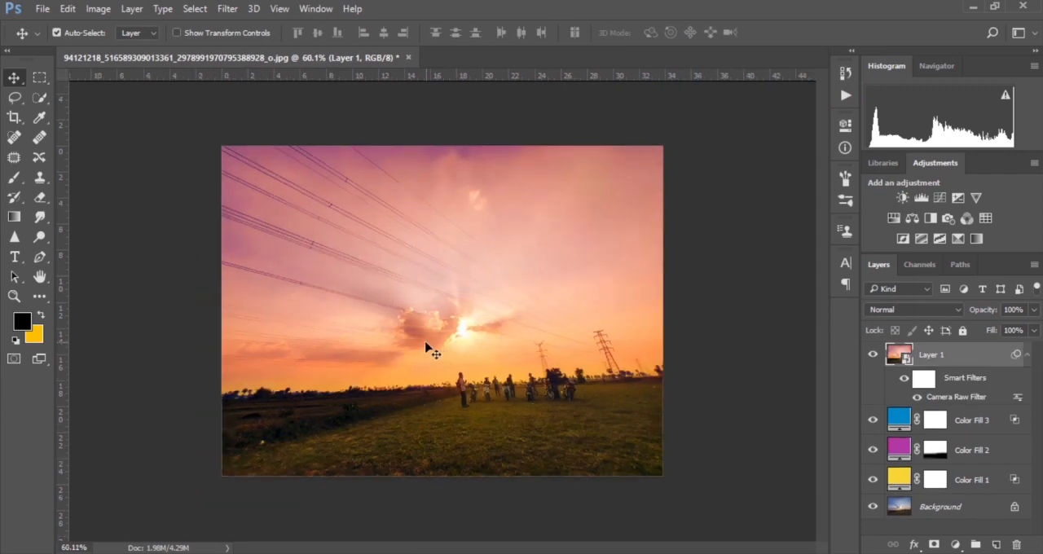
scroll(527, 320, "up", 5)
scroll(545, 326, "up", 1)
scroll(496, 331, "down", 2)
Step: Add a Curves adjustment layer with RGB points at input 117 / output 151, input 58 / output 79, and one in the highlights
left_click(953, 544)
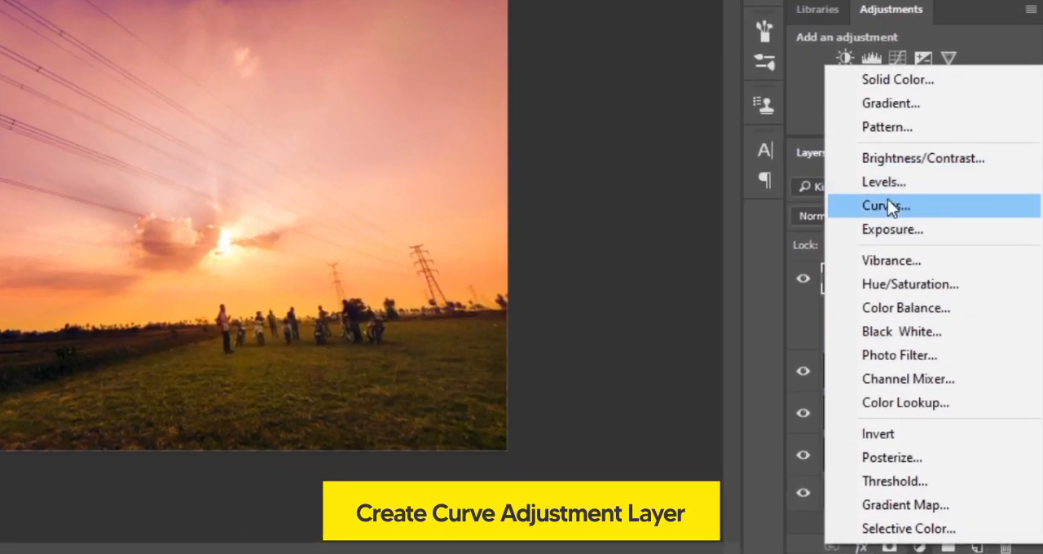
left_click(888, 203)
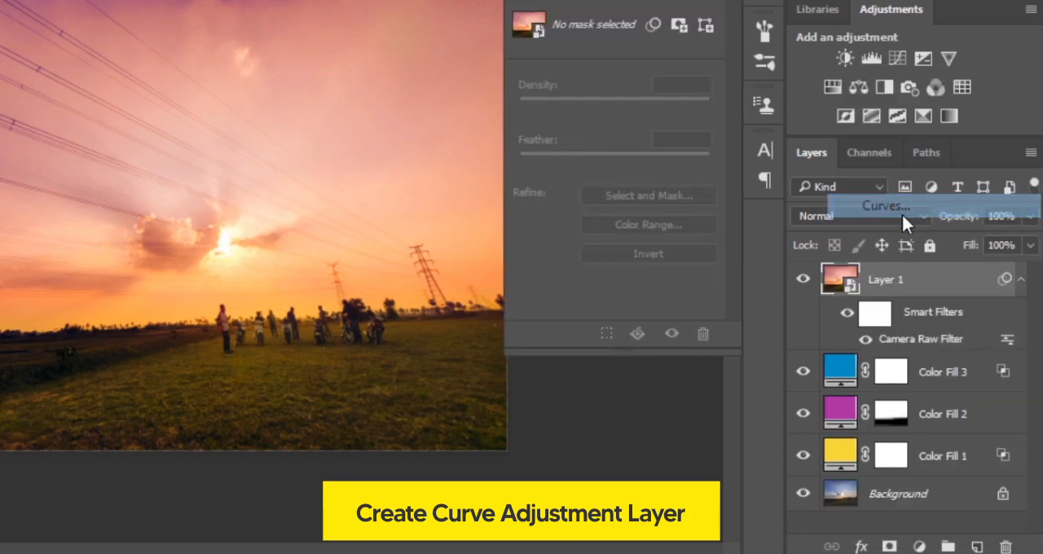
left_click_drag(631, 136, 626, 128)
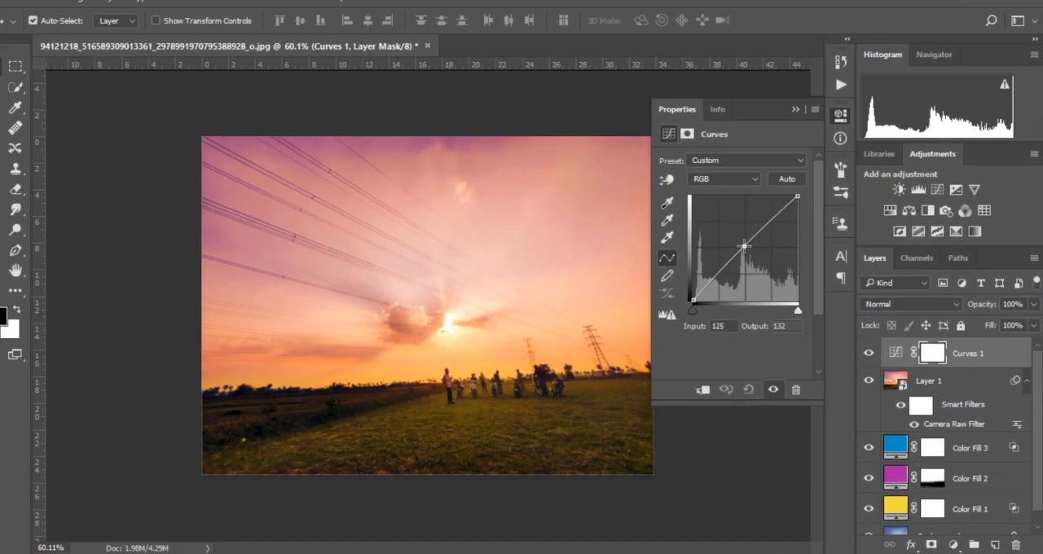
left_click_drag(747, 246, 748, 245)
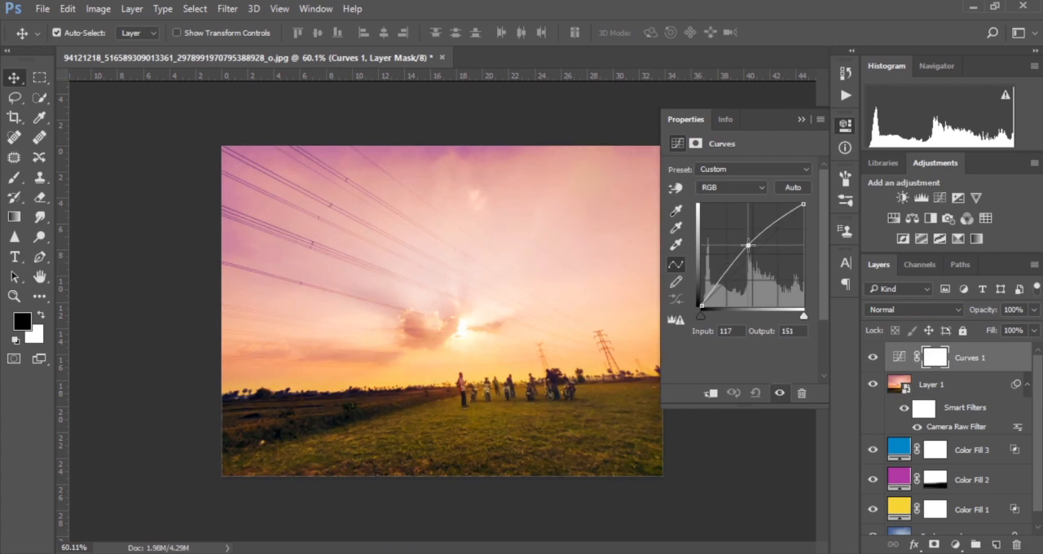
left_click_drag(722, 277, 724, 275)
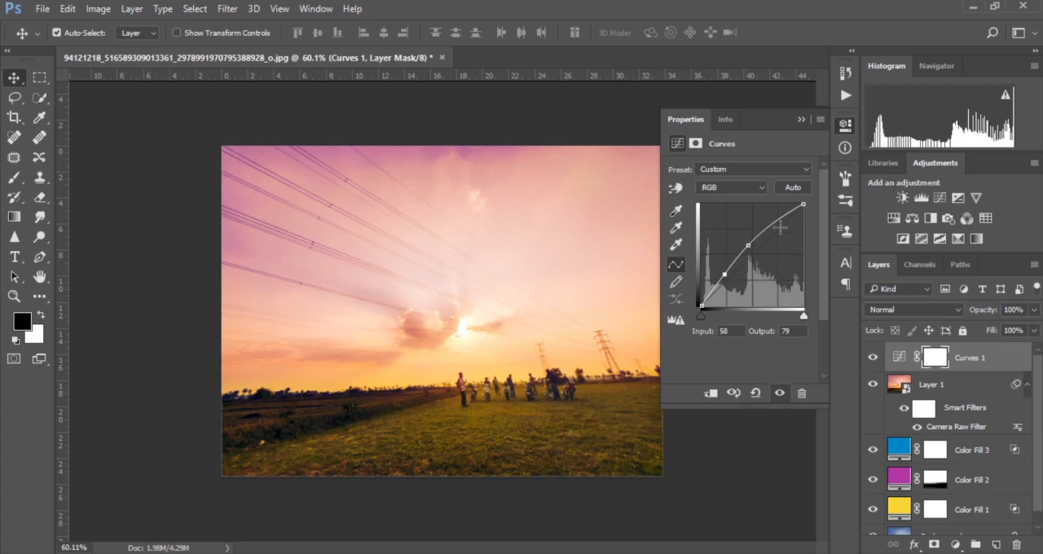
left_click_drag(782, 216, 785, 216)
Step: Soften the RGB curve by moving the midtone point to input 131 / output 147 and the shadow point to input 56 / output 71
left_click_drag(749, 245, 753, 246)
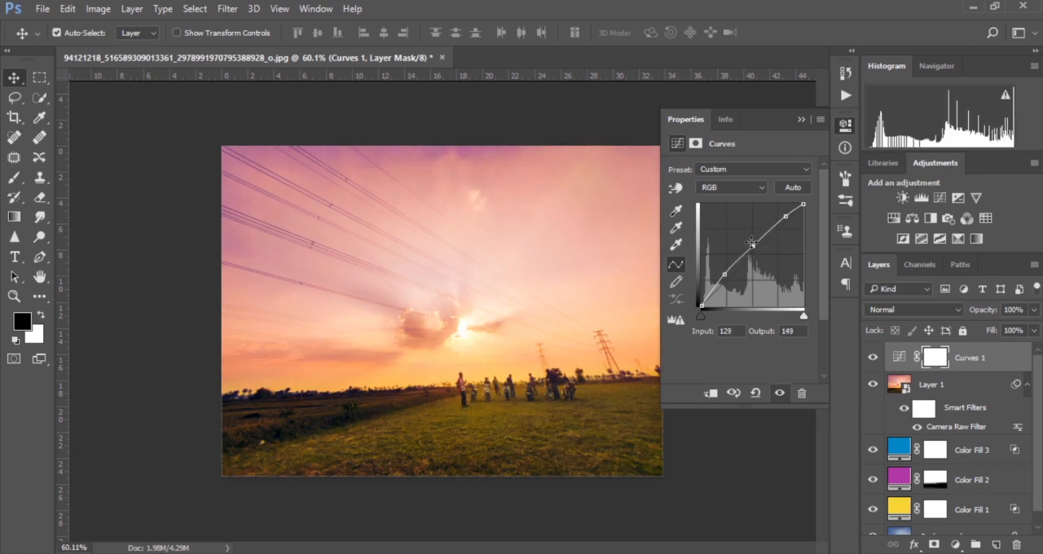
left_click_drag(725, 275, 726, 277)
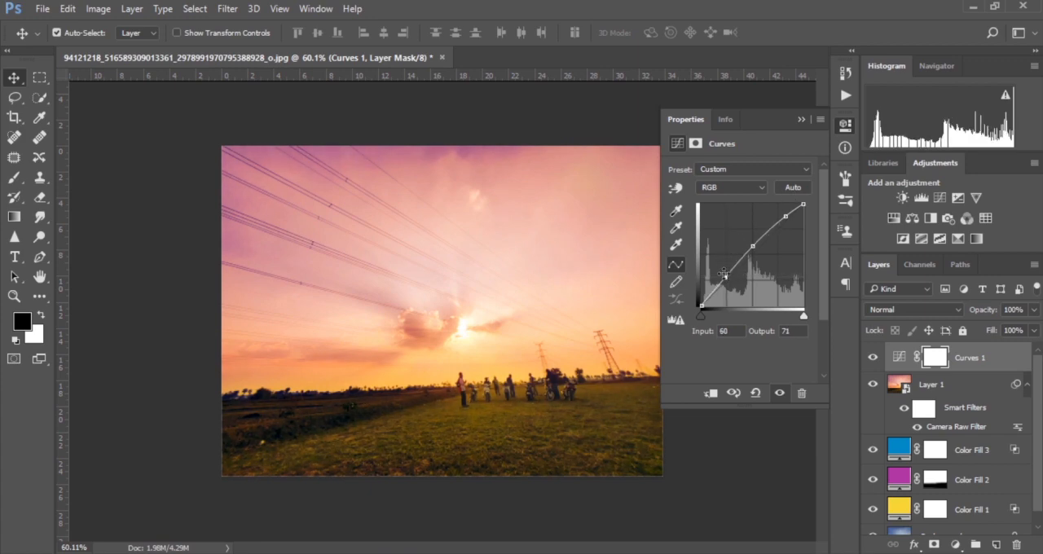
left_click_drag(725, 277, 724, 277)
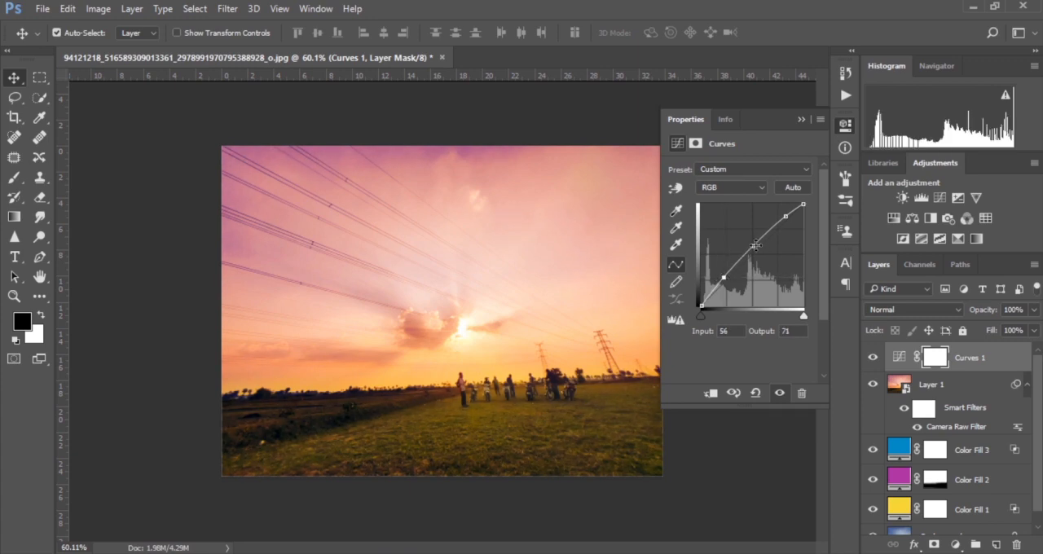
left_click(751, 247)
left_click_drag(754, 248, 753, 247)
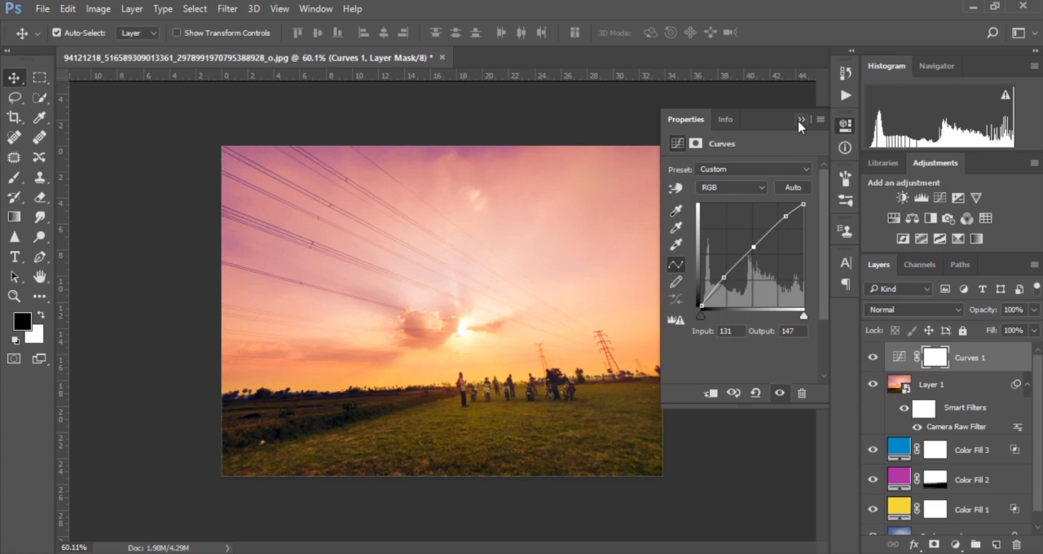
left_click(800, 120)
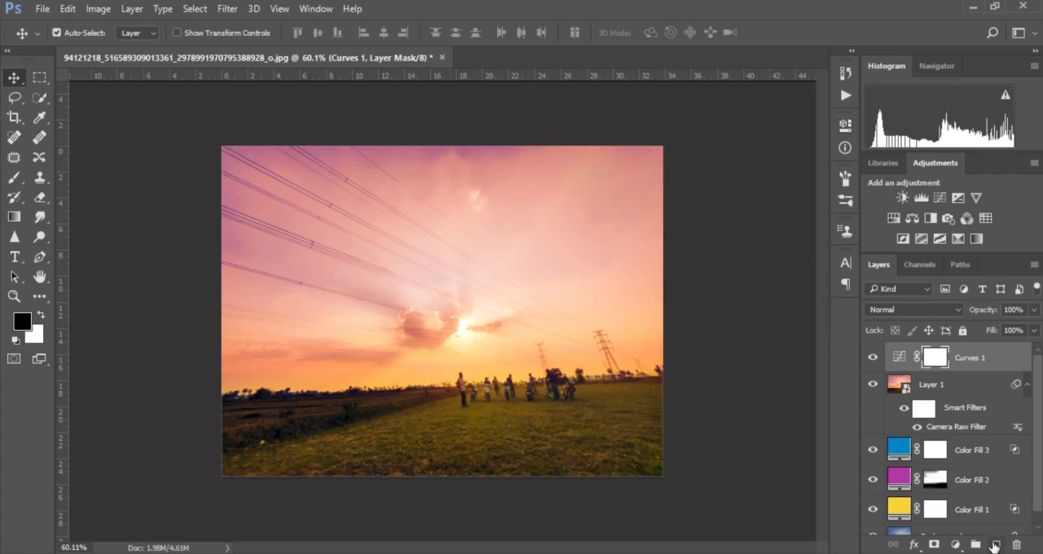
Step: Add a Gradient fill layer and set the gradient's starting color stop to yellow-orange #fbcc3e
left_click(958, 546)
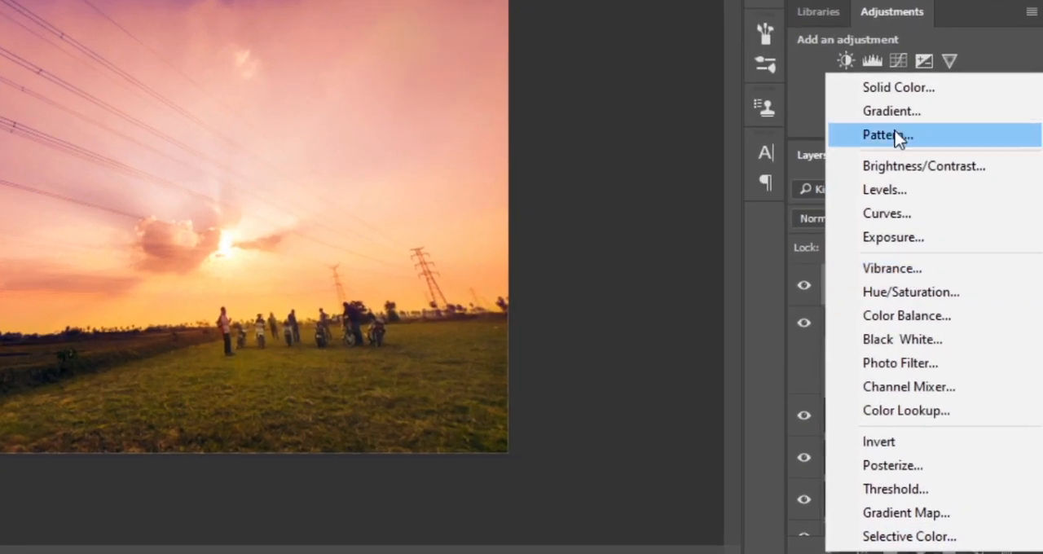
left_click(901, 110)
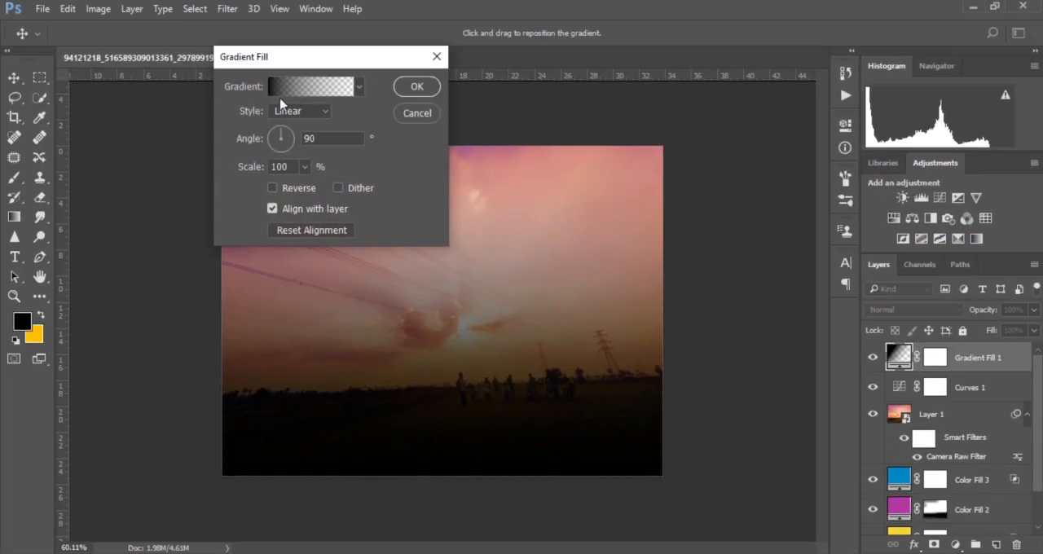
left_click(285, 87)
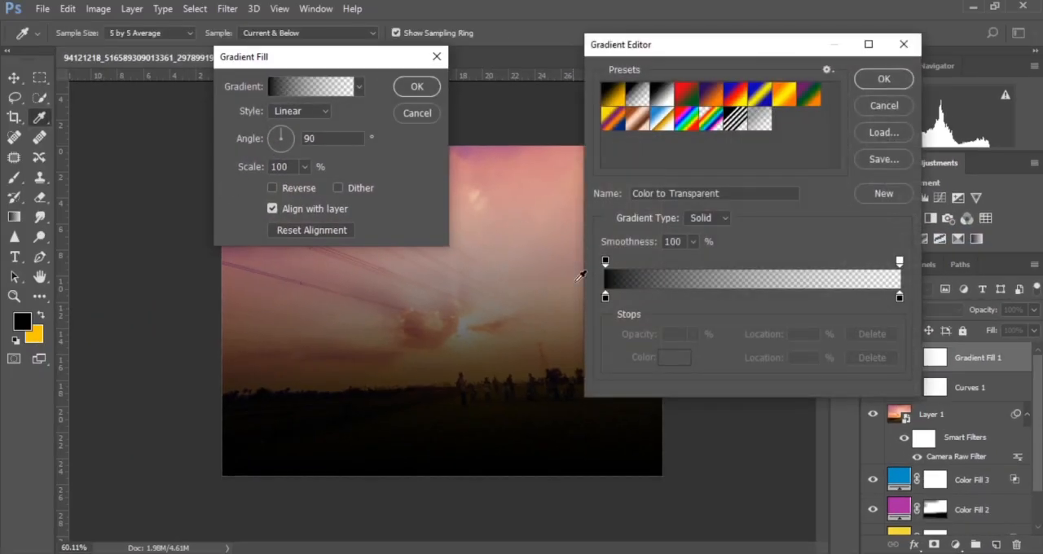
left_click(605, 298)
left_click(672, 360)
left_click_drag(792, 215, 801, 252)
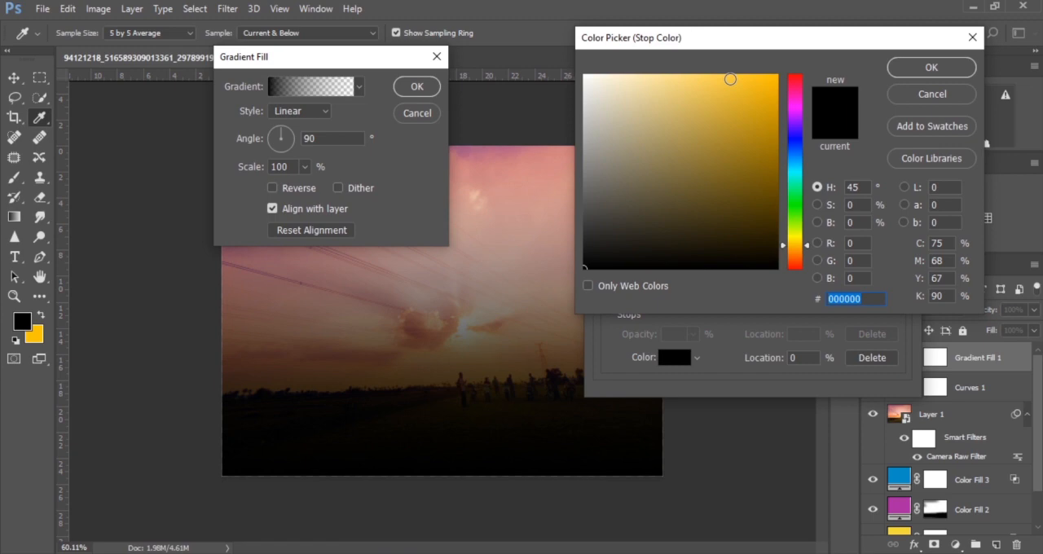
left_click(729, 79)
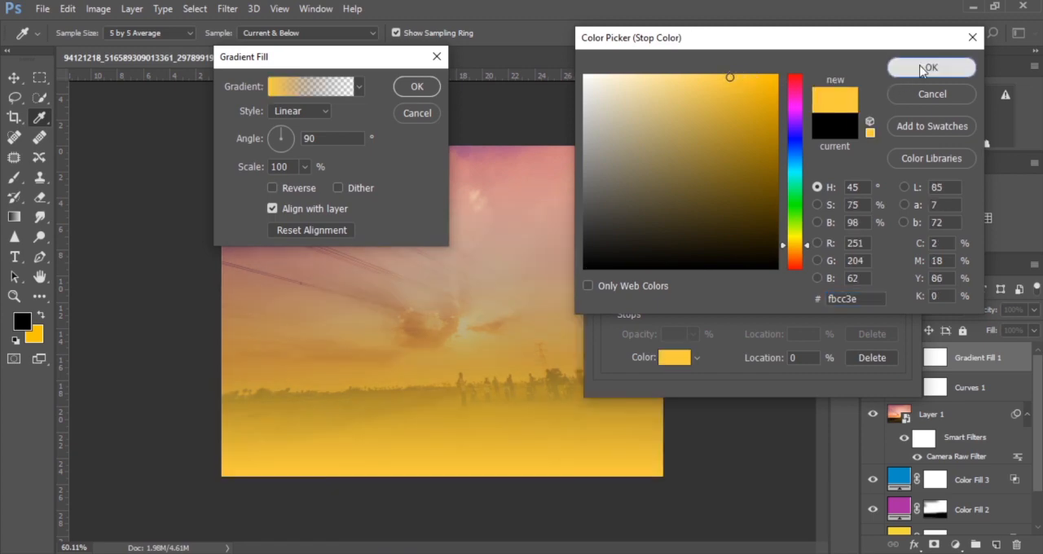
left_click(927, 68)
Step: Set the gradient's ending color stop to red #f40a2b and confirm the edited gradient
left_click(899, 299)
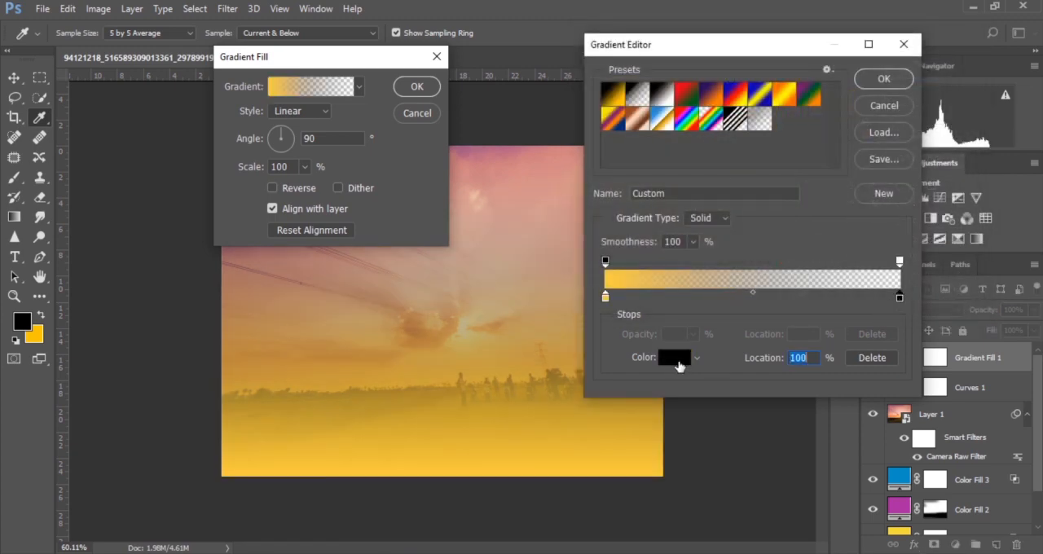
left_click(676, 359)
left_click_drag(798, 102, 797, 85)
left_click(769, 82)
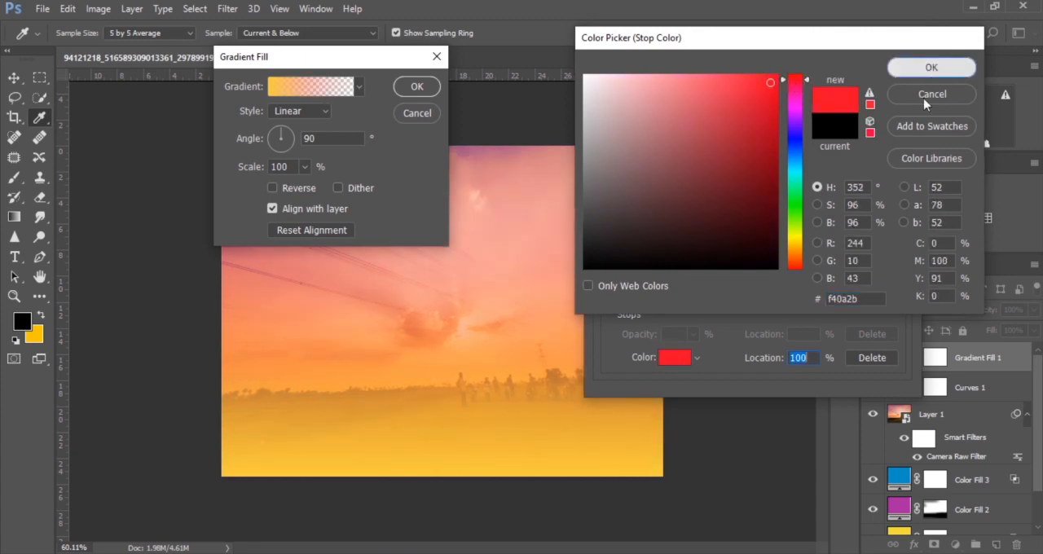
left_click(931, 71)
left_click(884, 79)
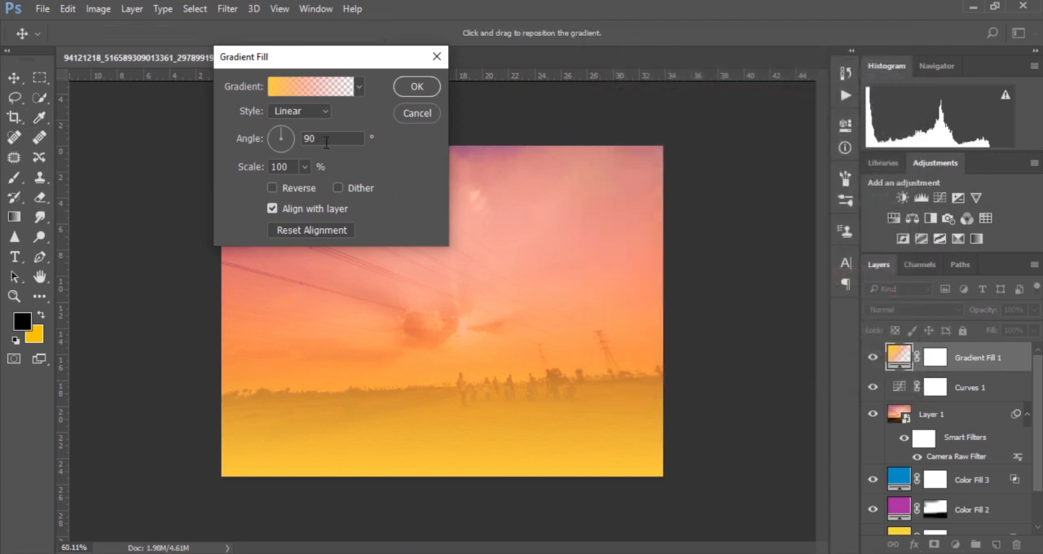
Step: Change the gradient fill's style to Radial and reposition its glow over the sun
left_click(307, 110)
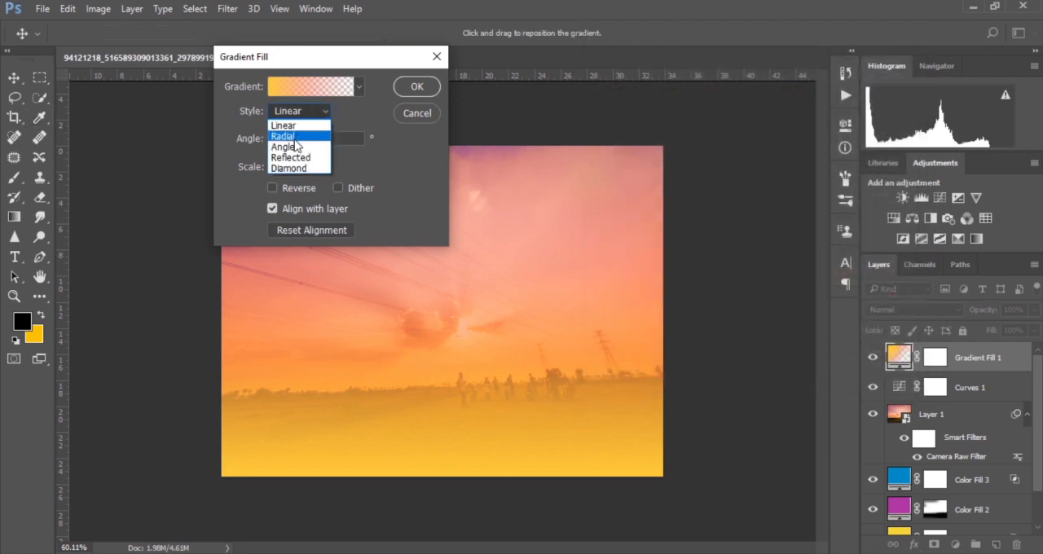
left_click(295, 142)
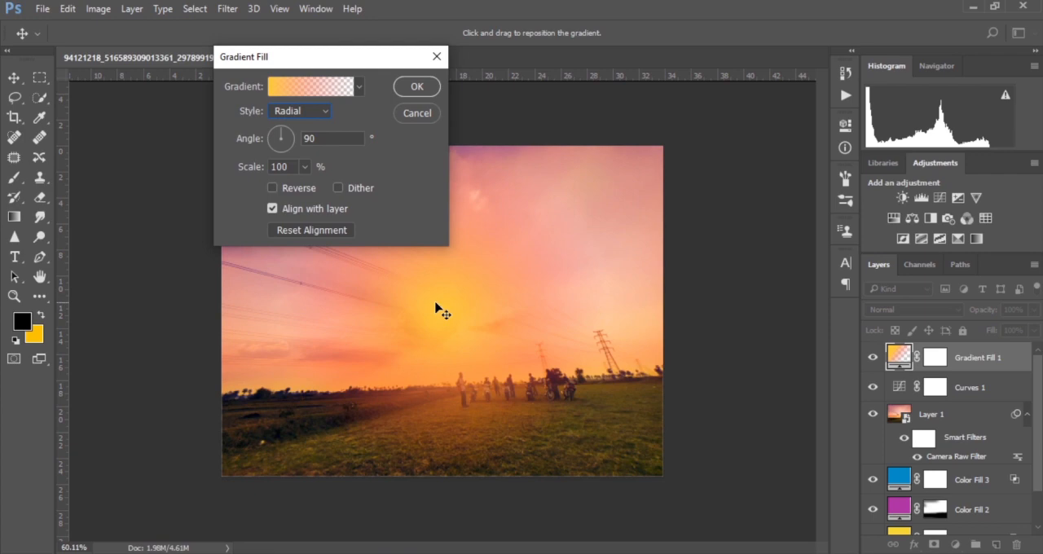
left_click_drag(470, 336, 473, 340)
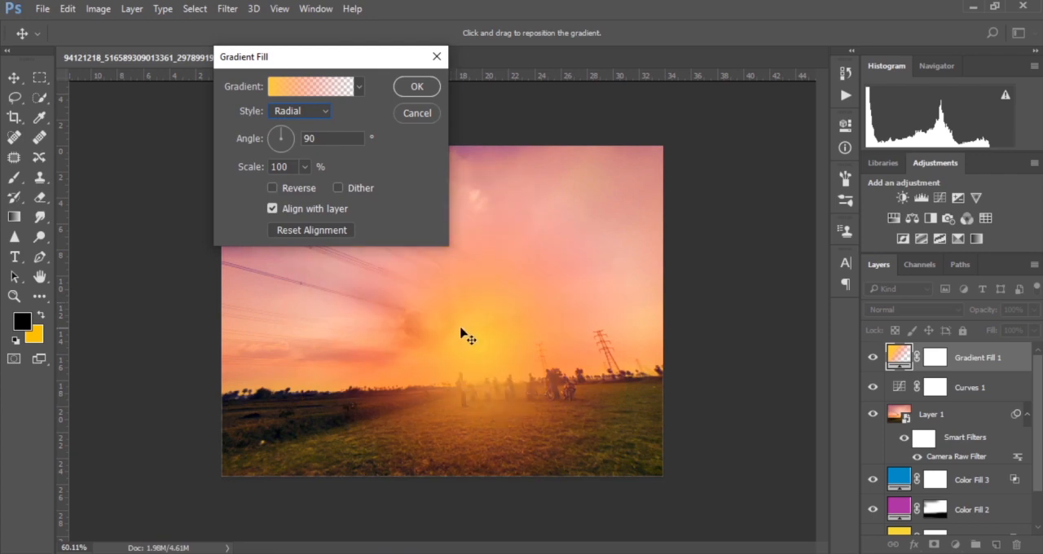
left_click_drag(459, 322, 459, 325)
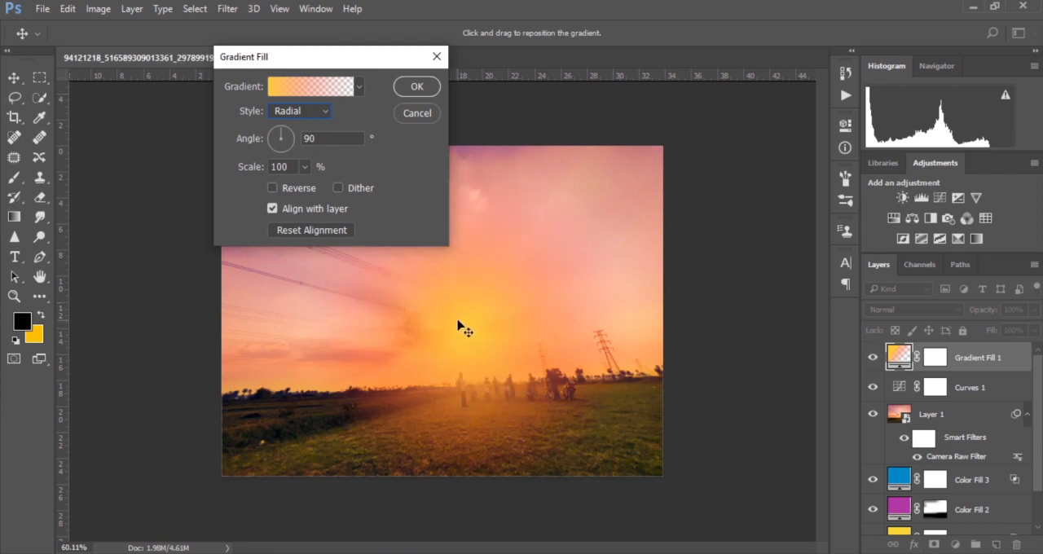
Step: Reduce the radial gradient's scale to 34% and apply the gradient fill
left_click(305, 166)
left_click_drag(300, 187, 301, 189)
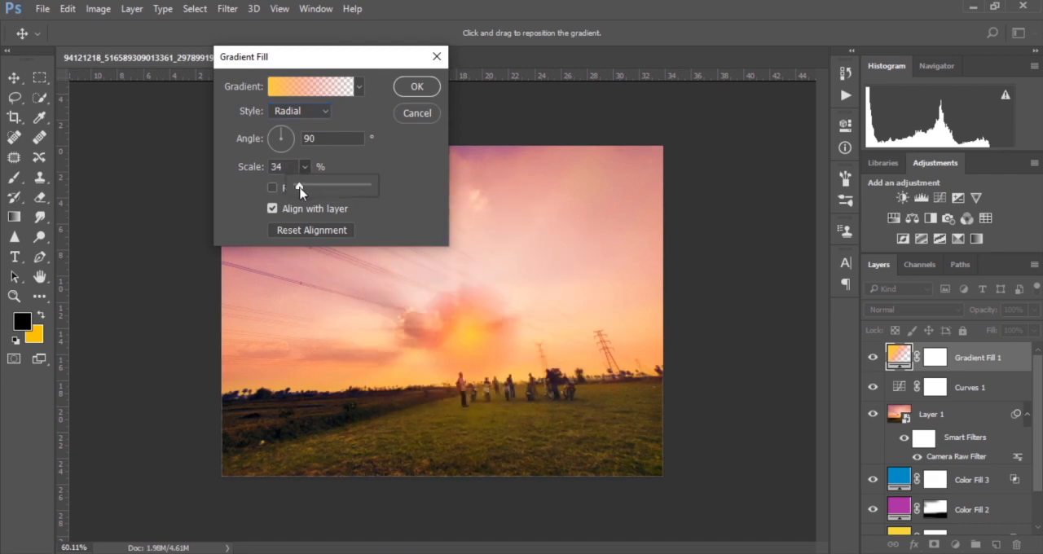
left_click(419, 92)
Step: Try the Screen blend mode on the gradient fill layer and settle on Soft Light
left_click(918, 313)
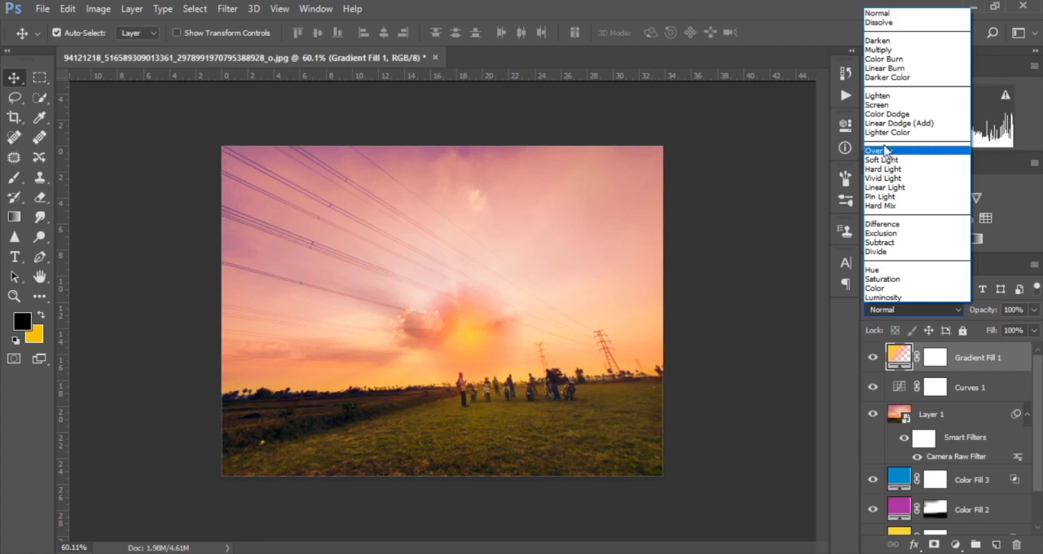
left_click(879, 105)
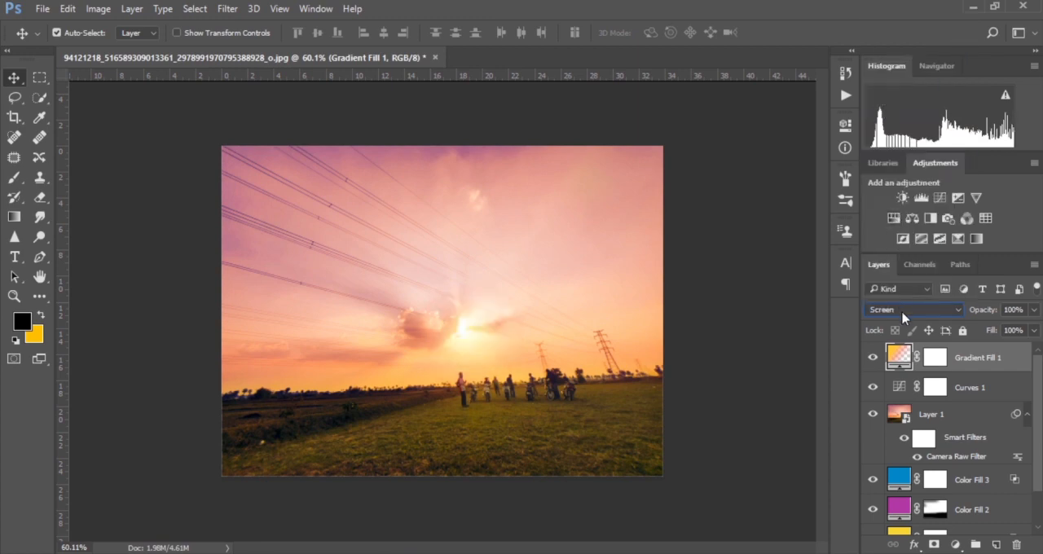
left_click(902, 313)
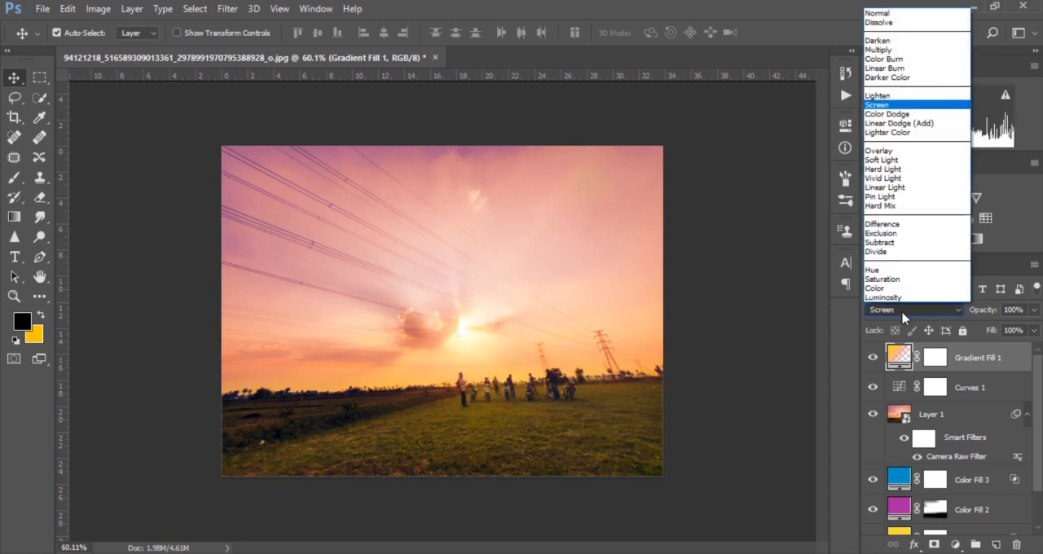
left_click(886, 159)
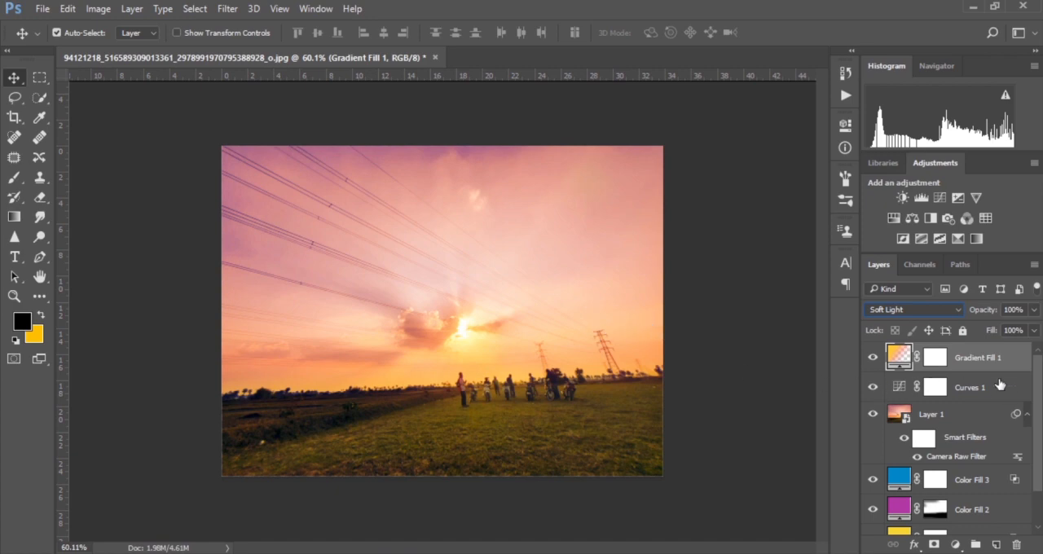
Step: Readjust the Curves layer's midtone point slightly and set its shadow point to input 54 / output 69
double_click(896, 386)
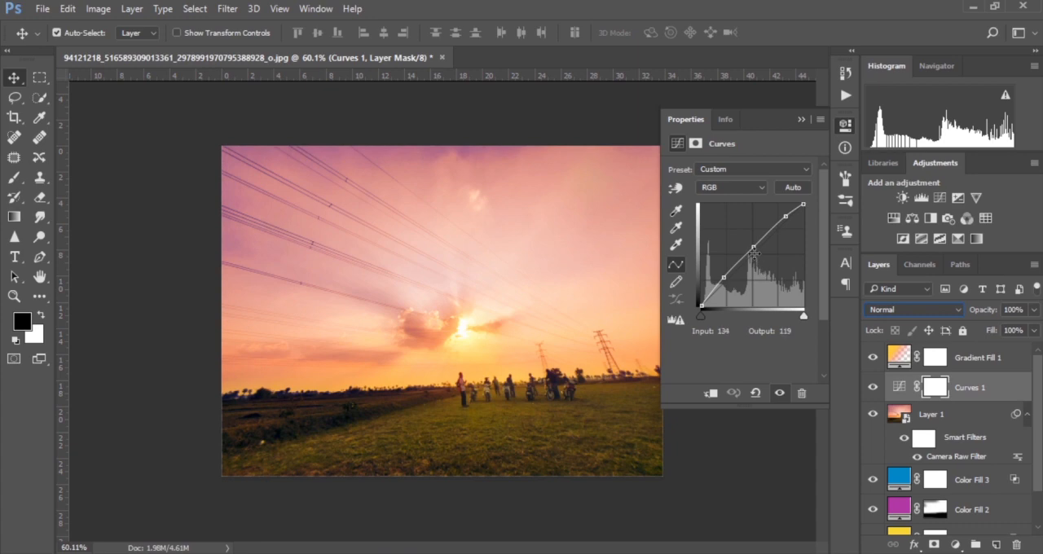
left_click_drag(754, 244, 721, 279)
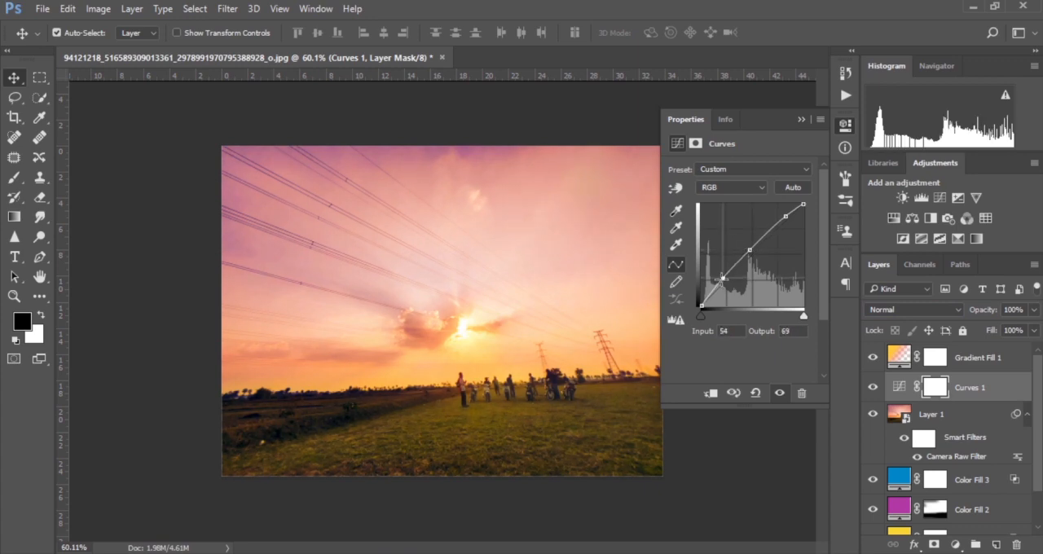
left_click(801, 119)
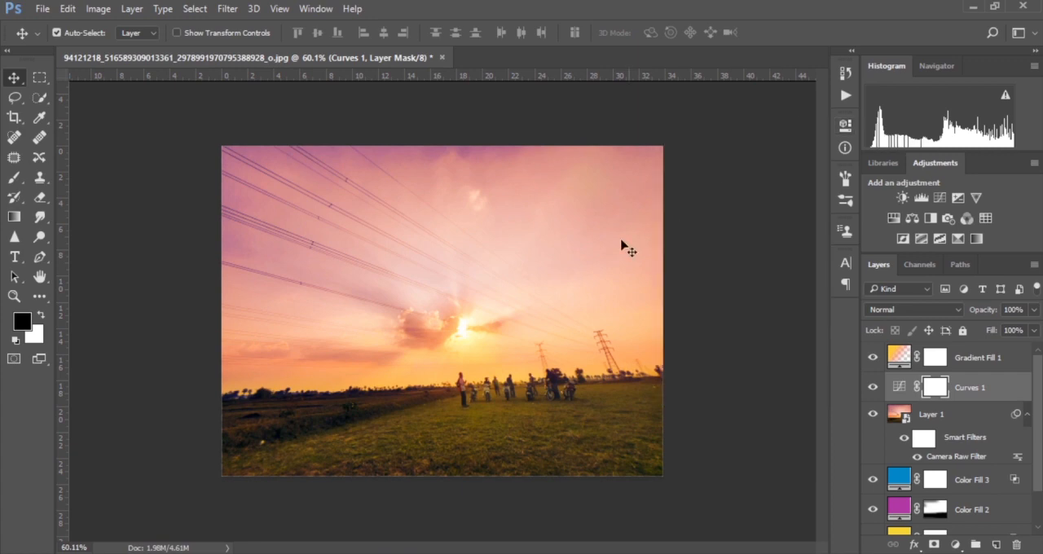
Step: Place the bird-sparrow-animal-transparent-png-images-free-download-003 image from the Pic folder into the photo
scroll(485, 293, "down", 3)
scroll(487, 296, "up", 2)
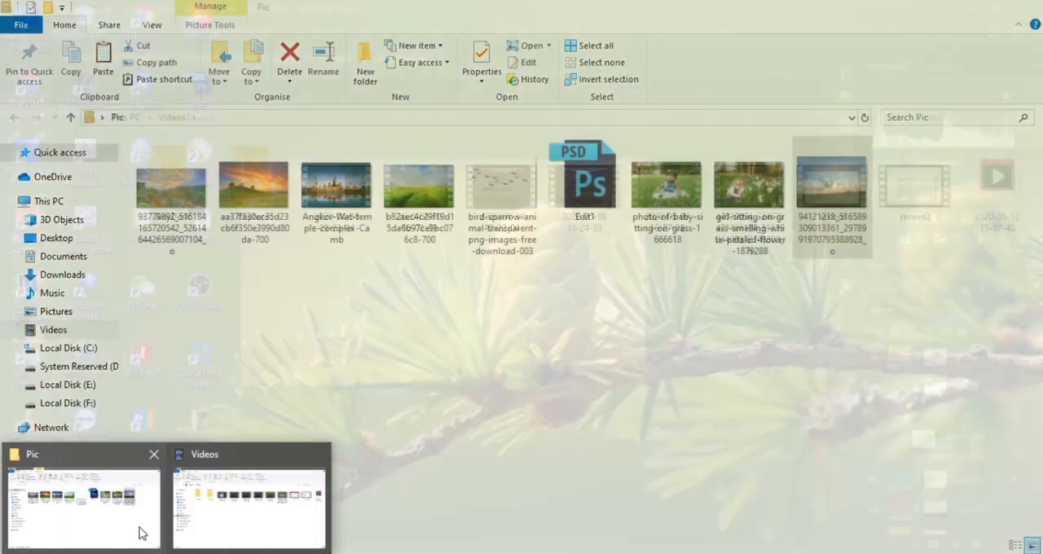
left_click(140, 528)
left_click_drag(505, 198, 520, 307)
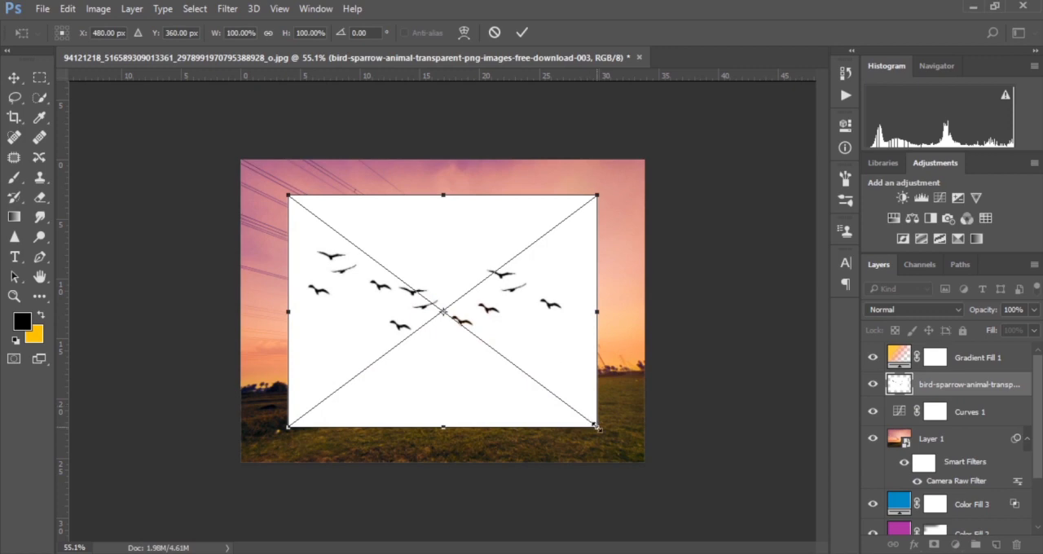
Step: Scale the placed bird image down to about 17.5% and position it over the sun
left_click_drag(596, 425, 475, 319)
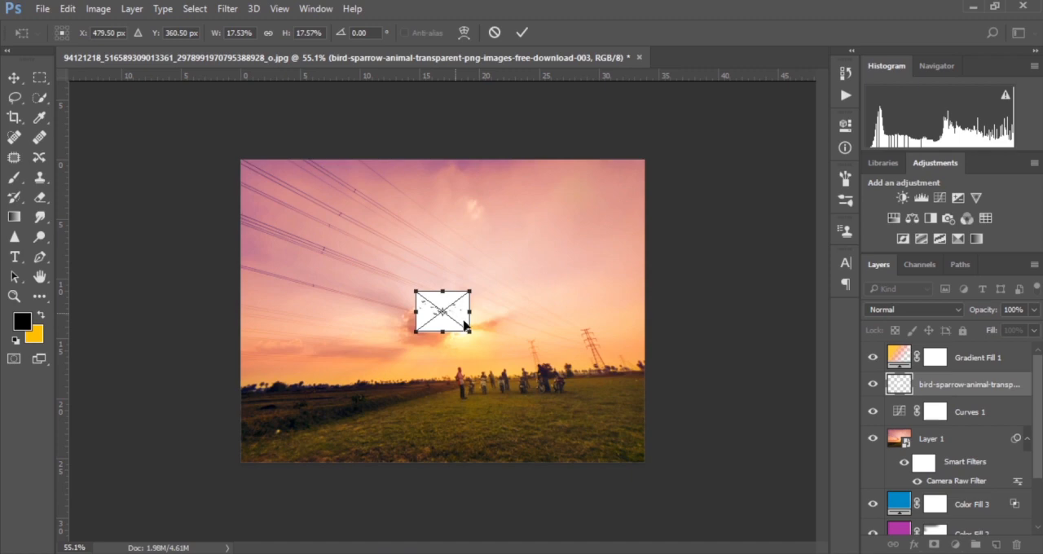
left_click_drag(455, 317, 489, 337)
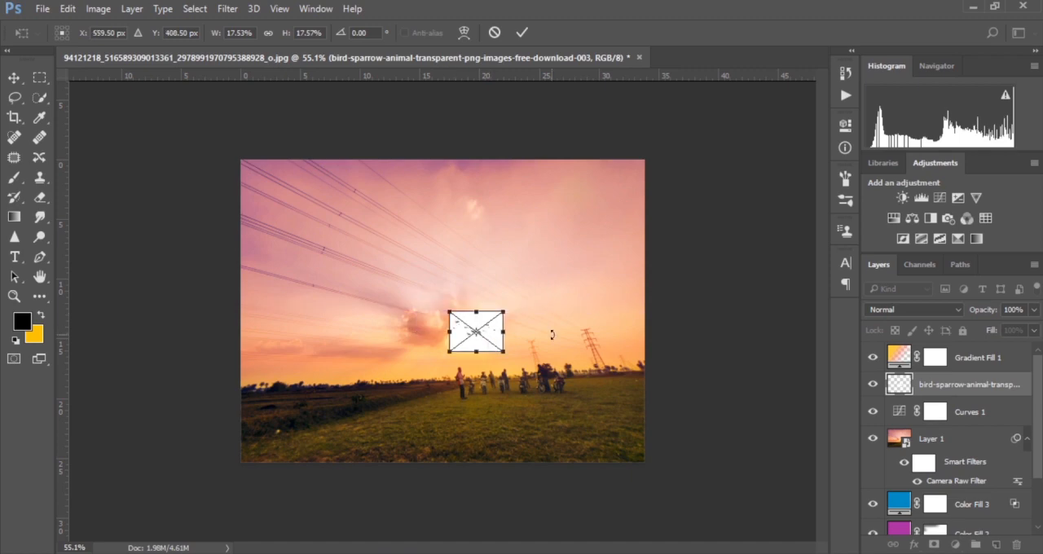
left_click(521, 33)
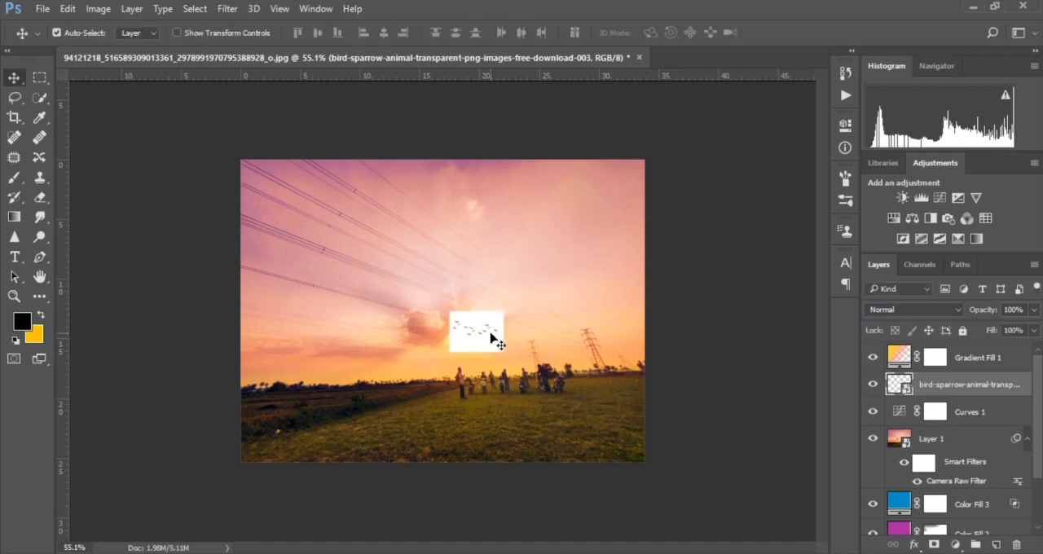
Step: Nudge the bird image down and right to just below the sun and set its blend mode to Multiply
key("Down")
key("Down")
key("Down")
key("Down")
key("Down")
key("Down")
key("Down")
key("Down")
key("Down")
key("Down")
key("Down")
key("Down")
key("Down")
key("Down")
key("Down")
key("Down")
key("Down")
key("Down")
key("Down")
key("Down")
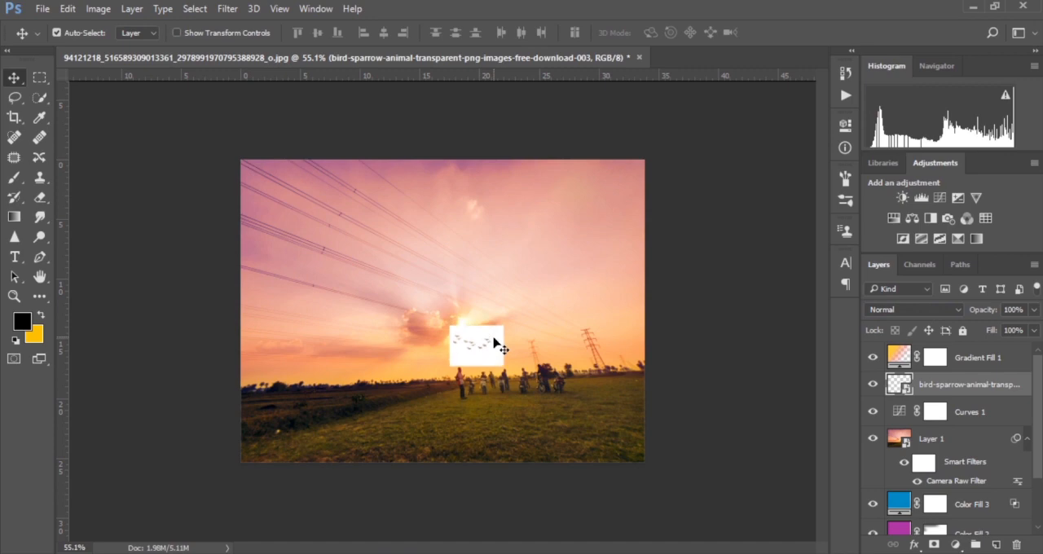
key("Down")
key("Down")
key("Down")
key("Down")
key("Right")
key("Right")
key("Right")
key("Right")
key("Right")
key("Right")
key("Right")
key("Right")
key("Right")
key("Right")
key("Right")
key("Right")
key("Right")
key("Right")
key("Right")
key("Right")
key("Right")
key("Right")
key("Right")
key("Right")
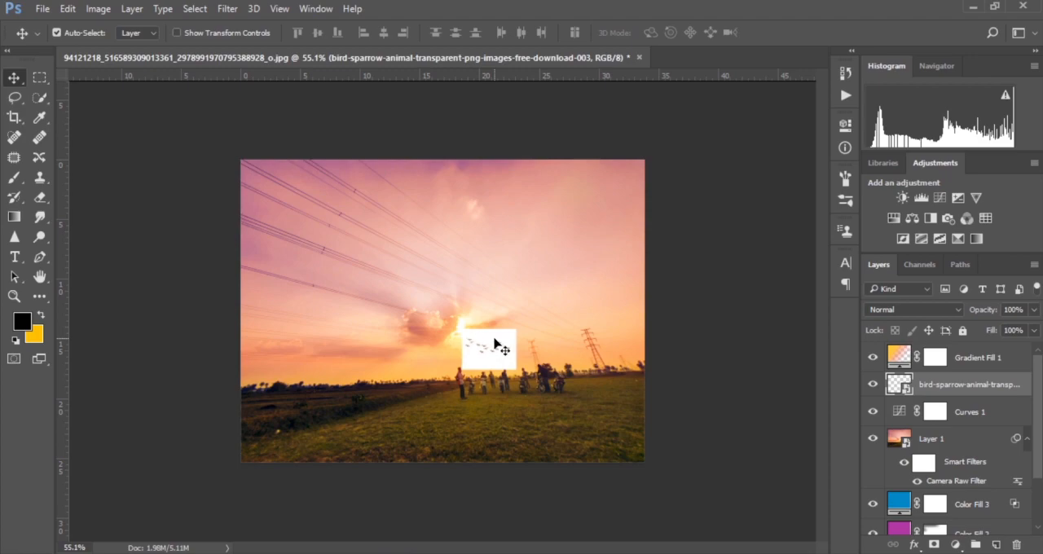
left_click(888, 309)
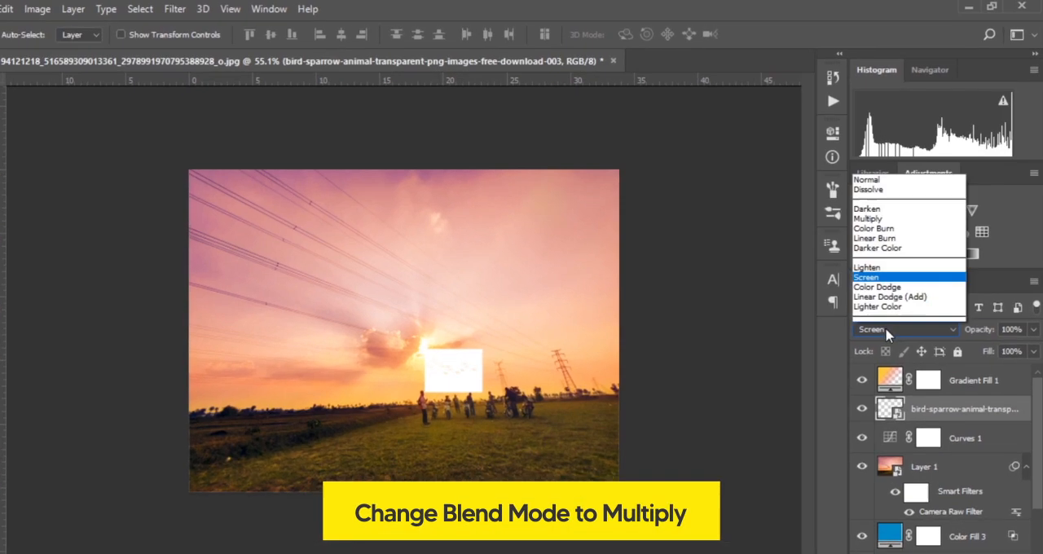
left_click(815, 67)
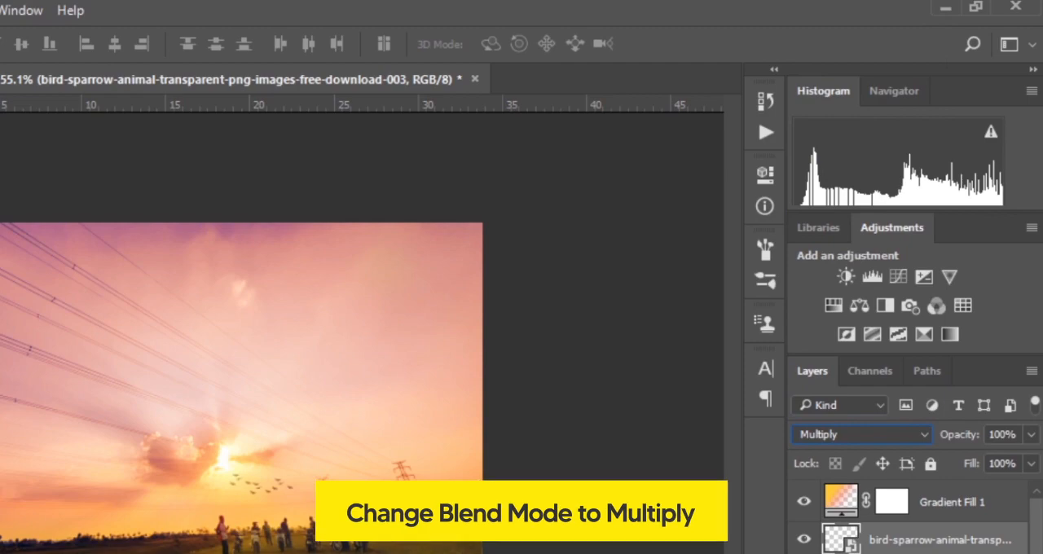